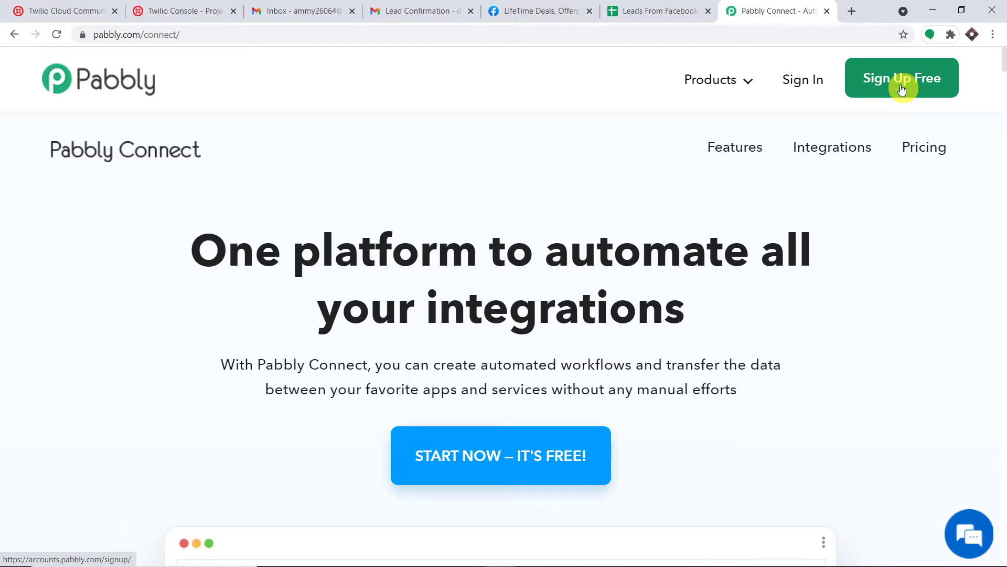
Step: Sign in to the Pabbly account and open the Connect application from its list of apps
{"action": "left_click", "coordinate": [809, 86]}
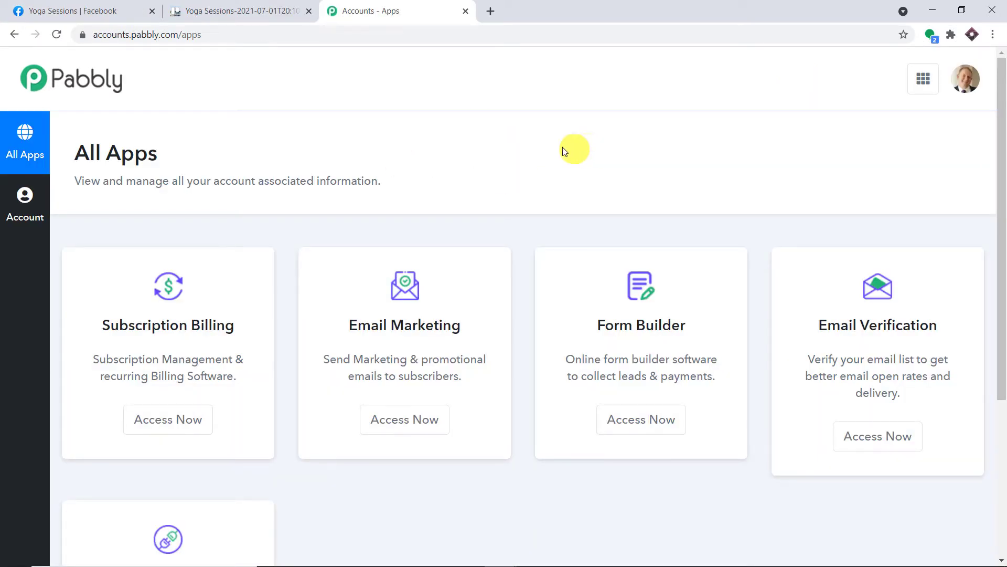
{"action": "scroll", "coordinate": [577, 151], "scroll_direction": "down", "scroll_amount": 5}
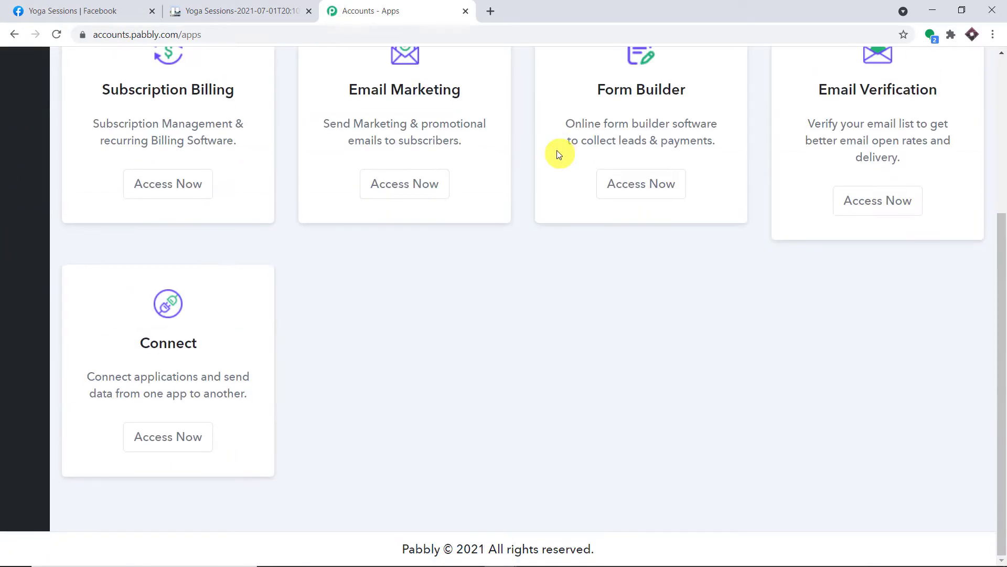
{"action": "left_click", "coordinate": [162, 441]}
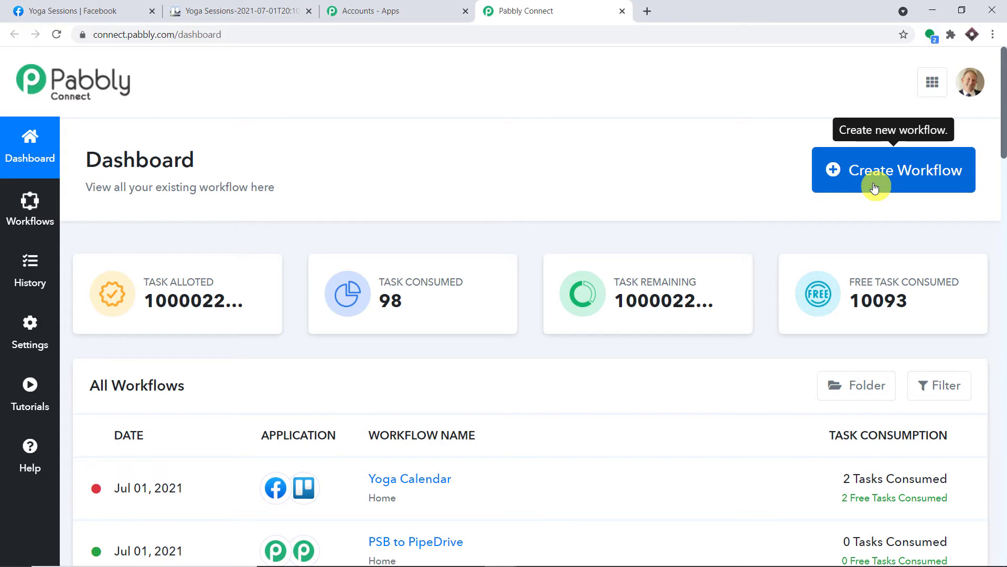
Step: Create a new workflow named "Facebook to Trello"
{"action": "left_click", "coordinate": [874, 187]}
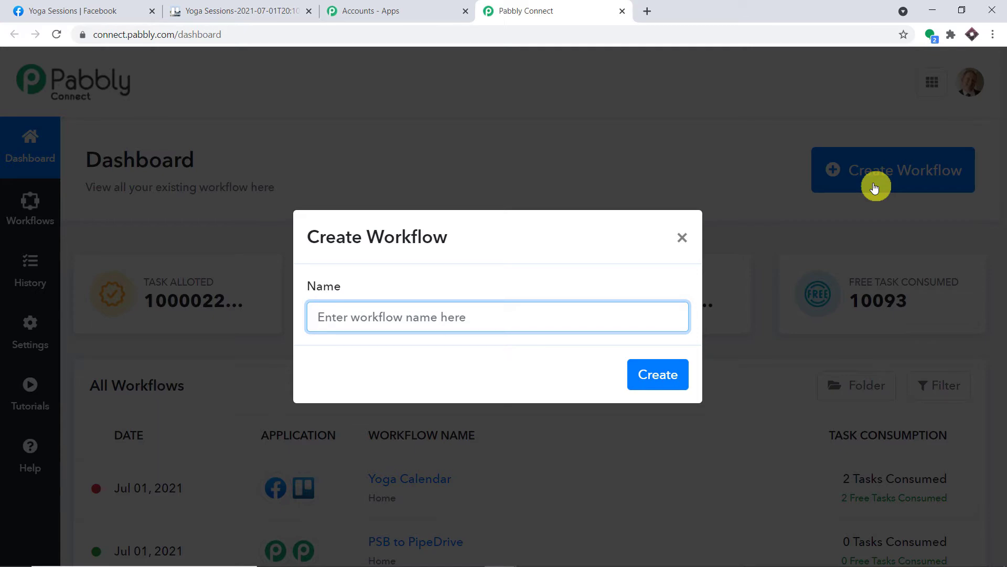
{"action": "type", "text": "F"}
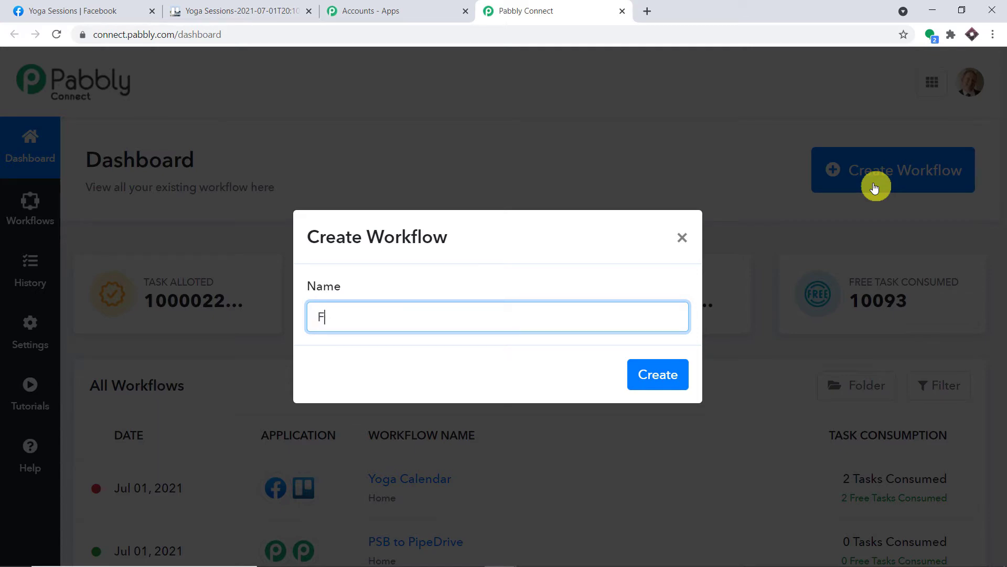
{"action": "type", "text": "acebook to Trello"}
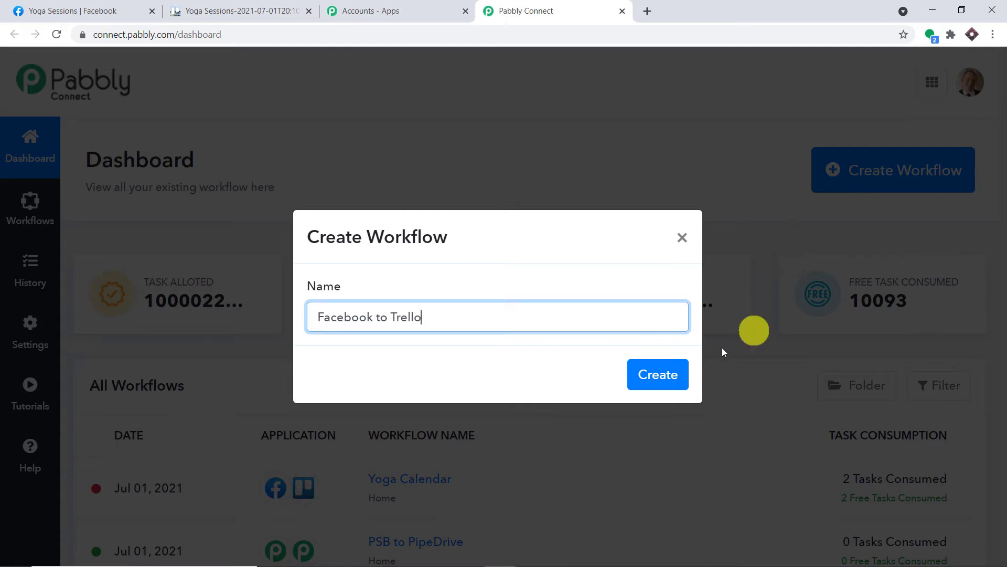
{"action": "left_click", "coordinate": [685, 375]}
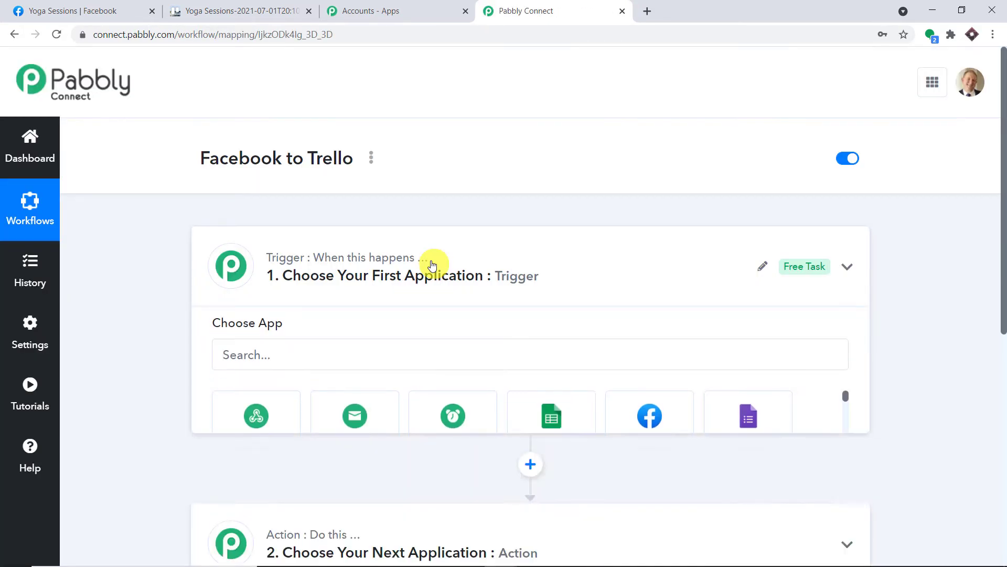
{"action": "left_click", "coordinate": [431, 264]}
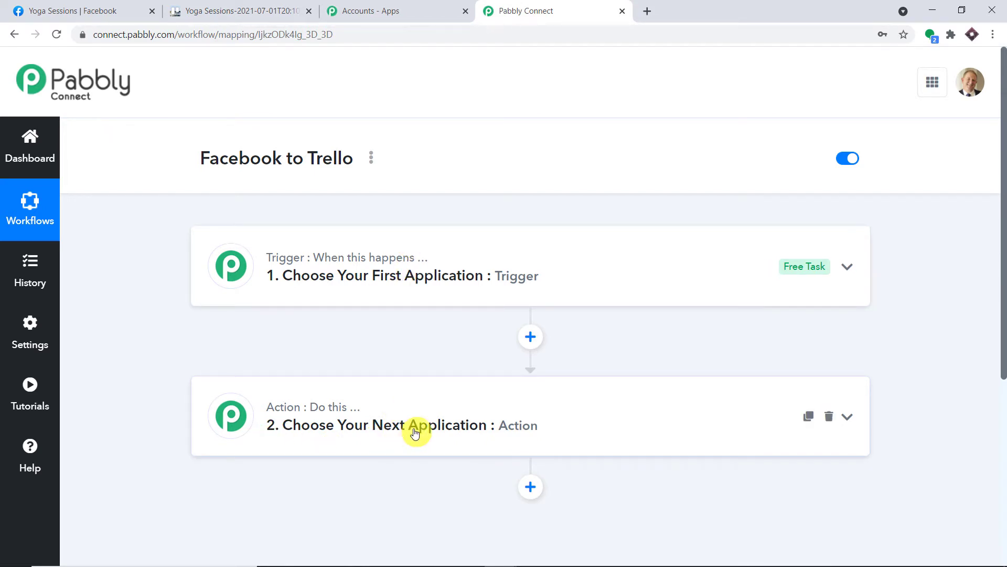
{"action": "left_click_drag", "start_coordinate": [198, 156], "coordinate": [373, 159]}
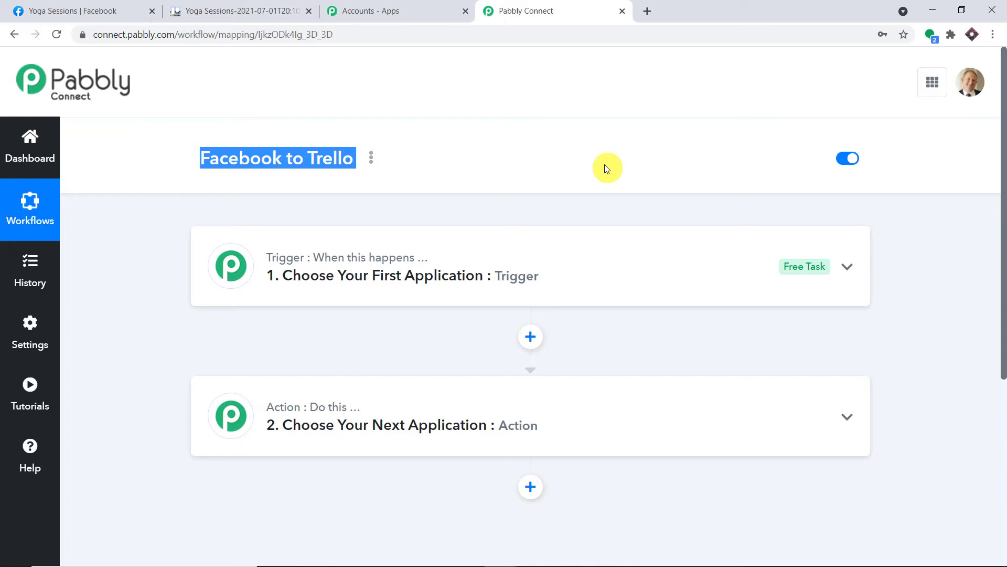
Step: Set Facebook Groups as the workflow's trigger app with New Post as the trigger event
{"action": "left_click", "coordinate": [513, 278]}
{"action": "left_click", "coordinate": [415, 234]}
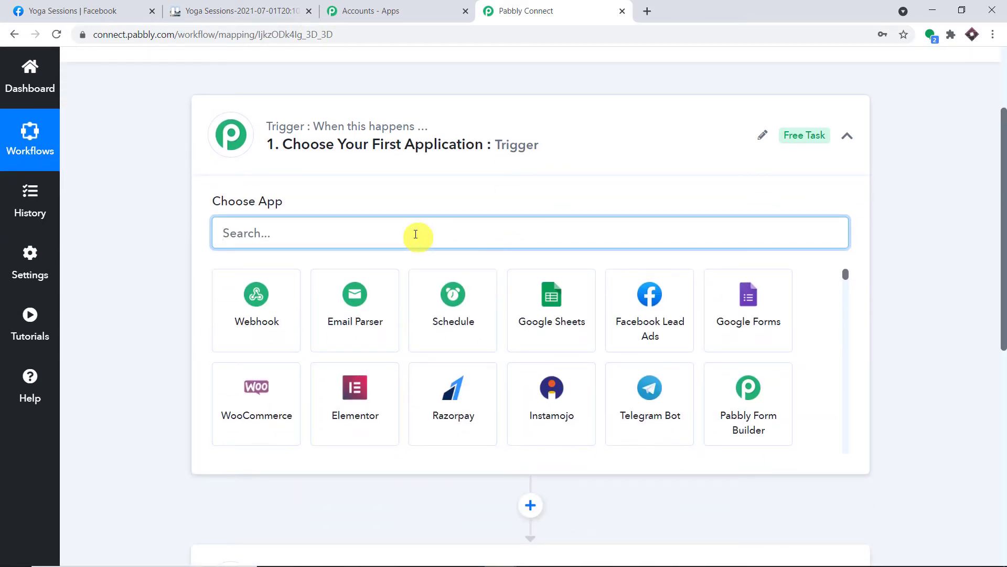
{"action": "type", "text": "face"}
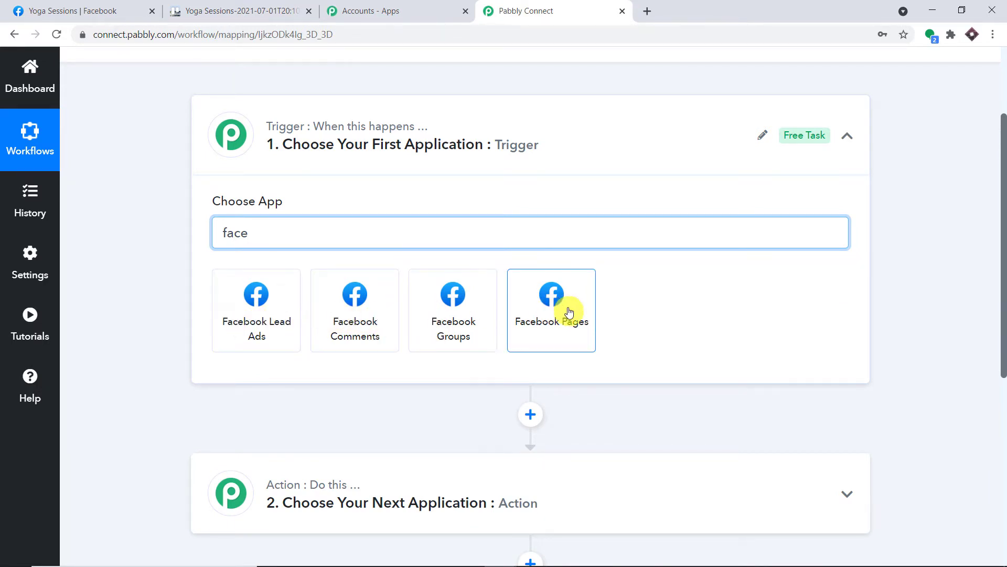
{"action": "left_click", "coordinate": [453, 319]}
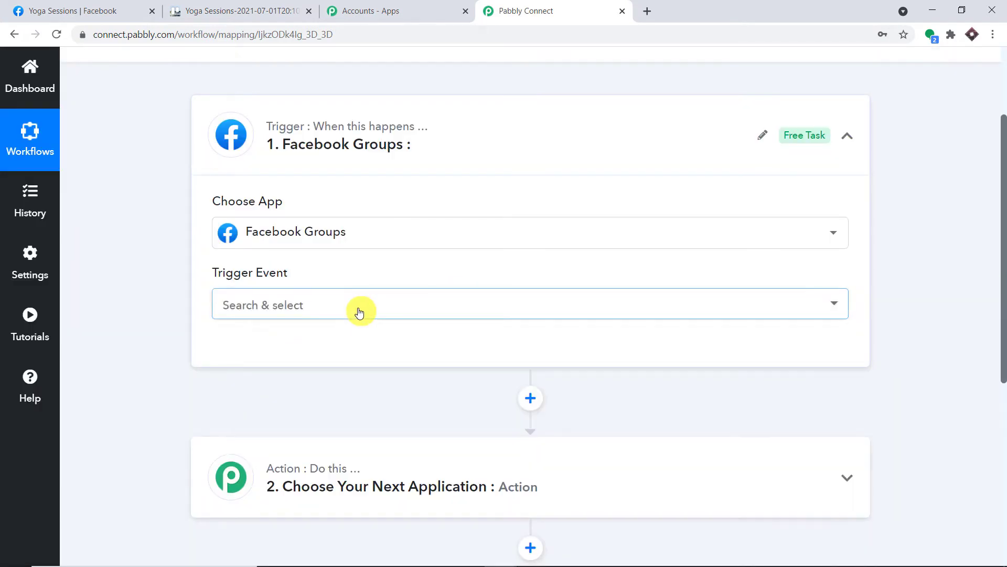
{"action": "left_click", "coordinate": [360, 311]}
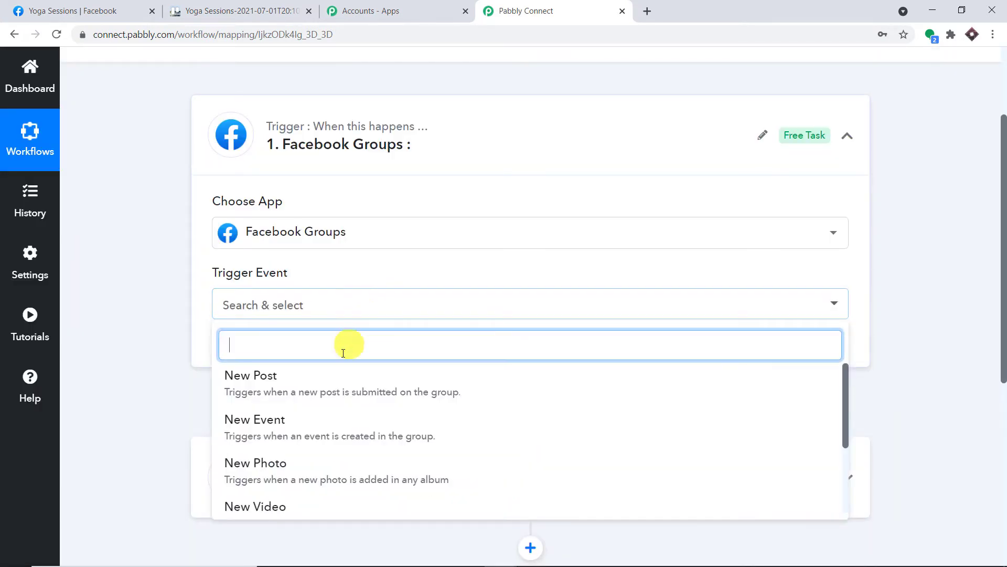
{"action": "left_click", "coordinate": [335, 391]}
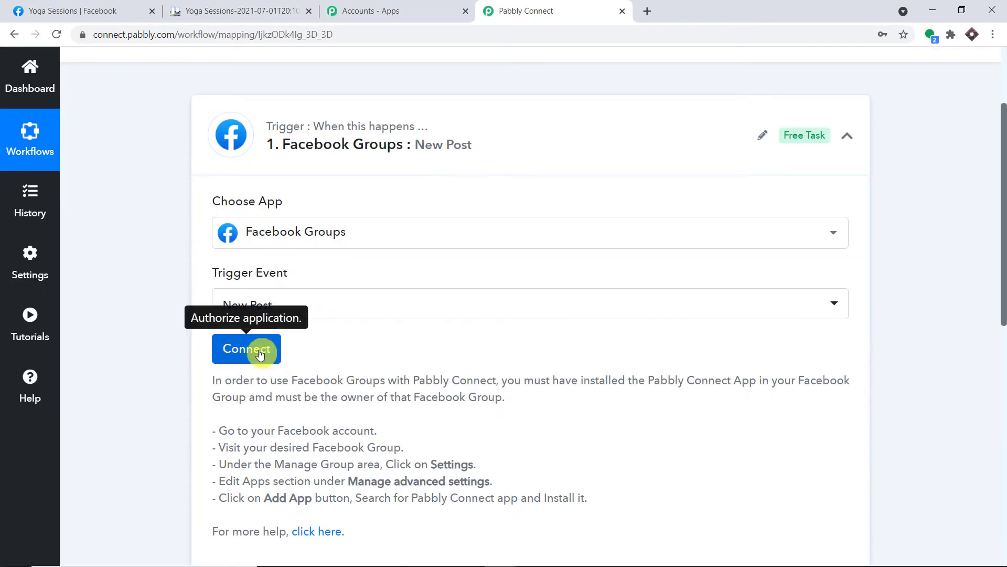
Step: Connect the trigger to Facebook Groups through a new connection and authorize the account
{"action": "scroll", "coordinate": [417, 264], "scroll_direction": "down", "scroll_amount": 2}
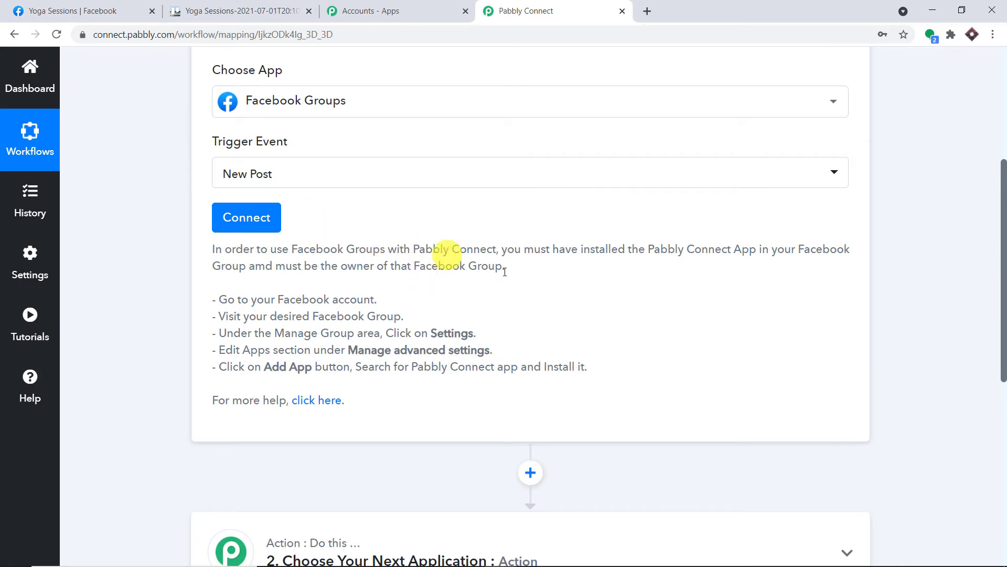
{"action": "left_click", "coordinate": [271, 219]}
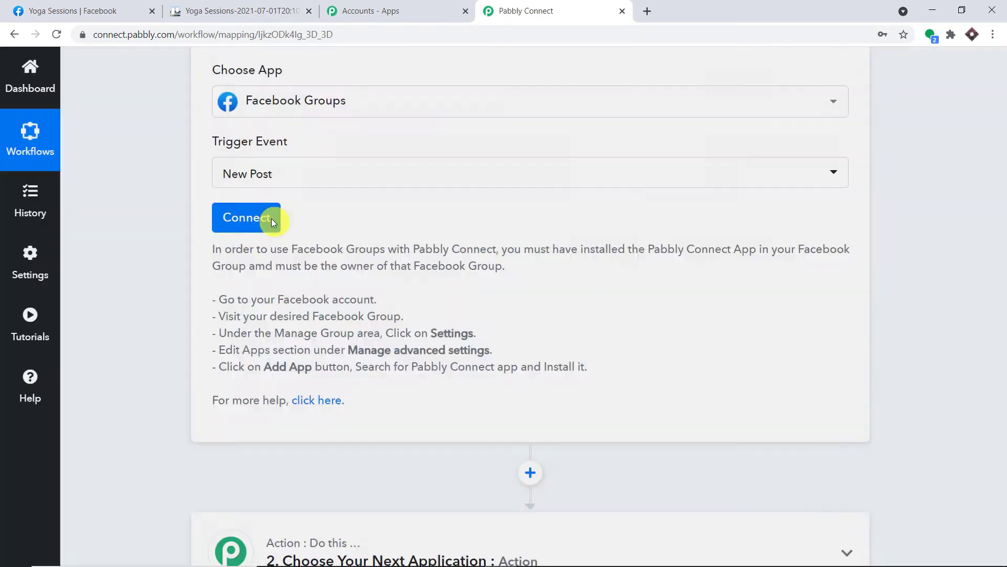
{"action": "left_click", "coordinate": [534, 222]}
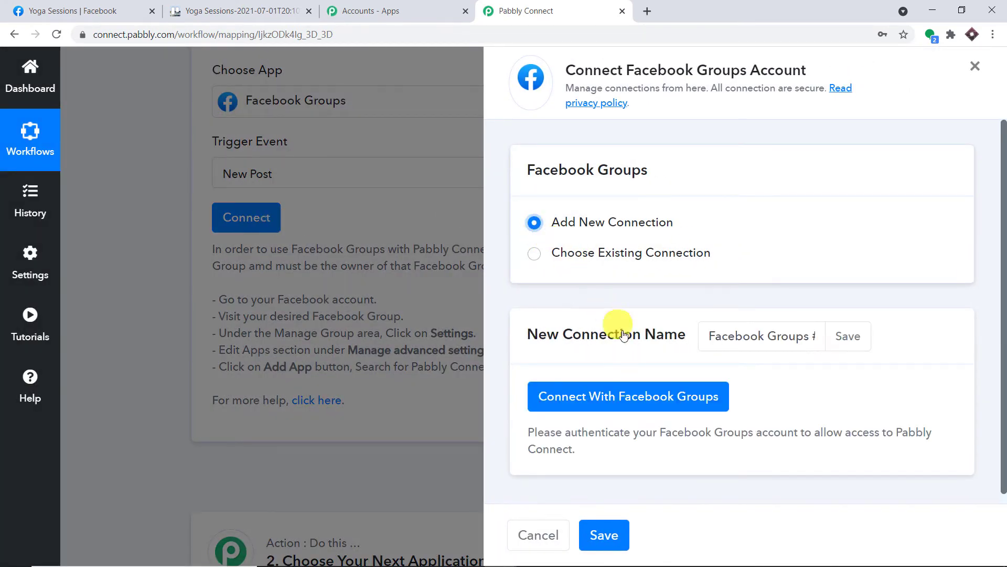
{"action": "left_click", "coordinate": [624, 398]}
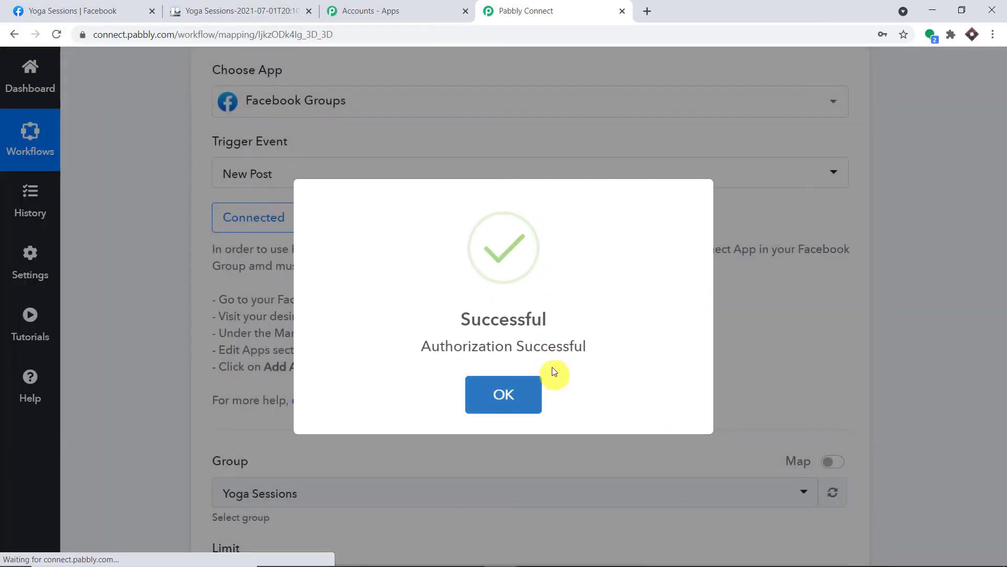
{"action": "left_click", "coordinate": [535, 387]}
Step: Choose Yoga Sessions as the Facebook group for the New Post trigger
{"action": "scroll", "coordinate": [645, 220], "scroll_direction": "down", "scroll_amount": 2}
{"action": "scroll", "coordinate": [656, 213], "scroll_direction": "down", "scroll_amount": 1}
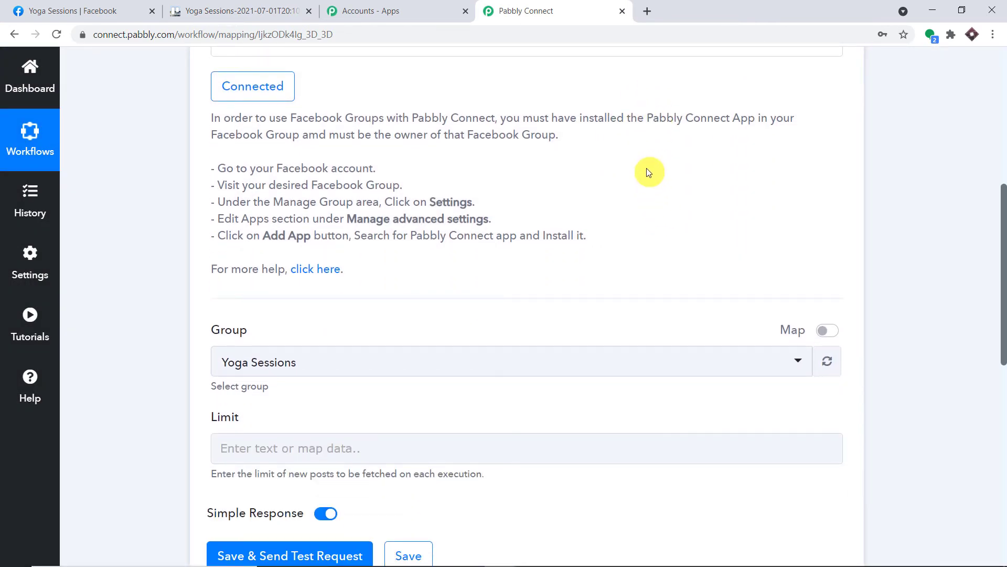
{"action": "left_click_drag", "start_coordinate": [211, 167], "coordinate": [371, 167]}
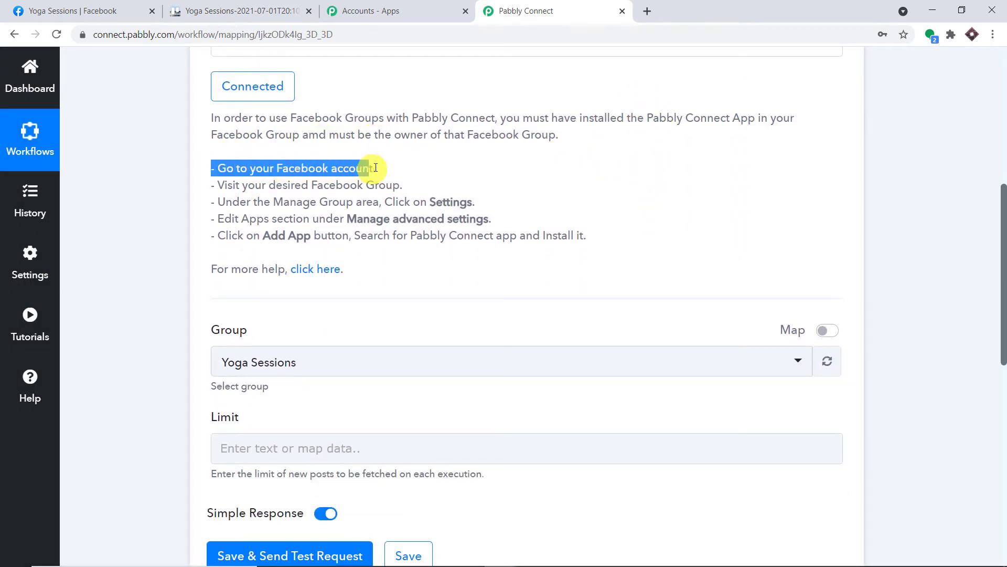
{"action": "left_click_drag", "start_coordinate": [301, 185], "coordinate": [439, 192]}
{"action": "scroll", "coordinate": [439, 193], "scroll_direction": "down", "scroll_amount": 2}
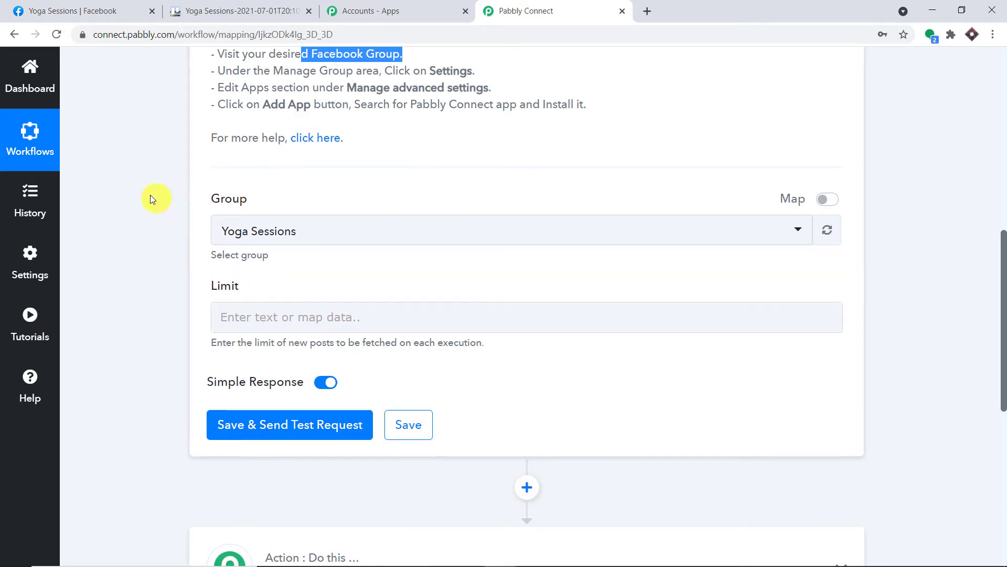
{"action": "left_click", "coordinate": [322, 237]}
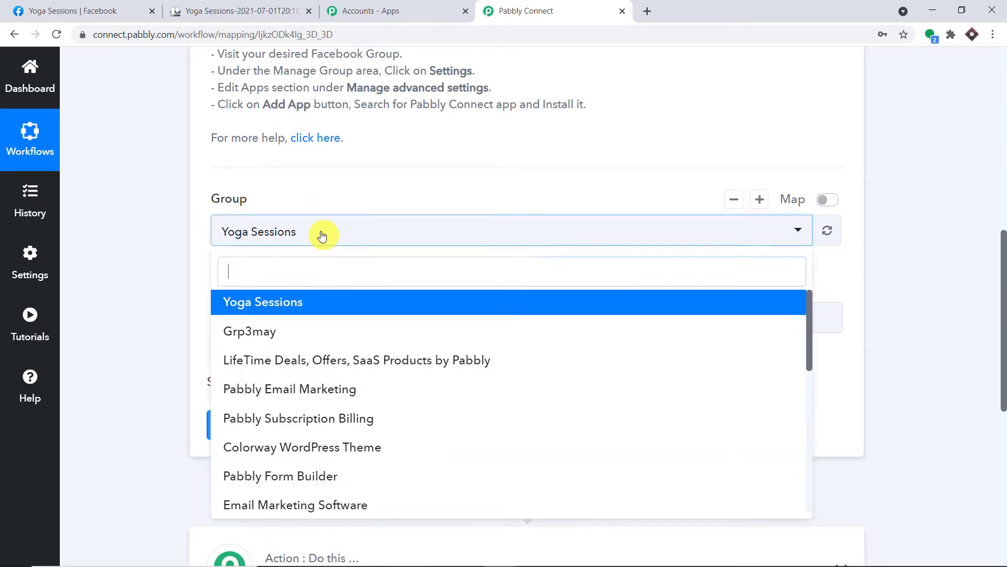
{"action": "scroll", "coordinate": [335, 367], "scroll_direction": "down", "scroll_amount": 5}
{"action": "scroll", "coordinate": [341, 357], "scroll_direction": "up", "scroll_amount": 5}
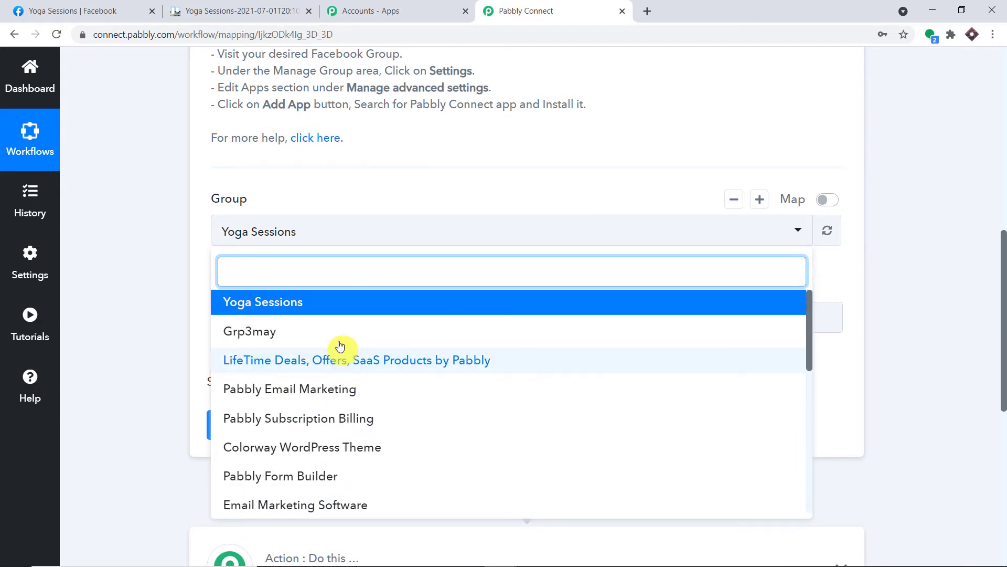
{"action": "left_click", "coordinate": [248, 303]}
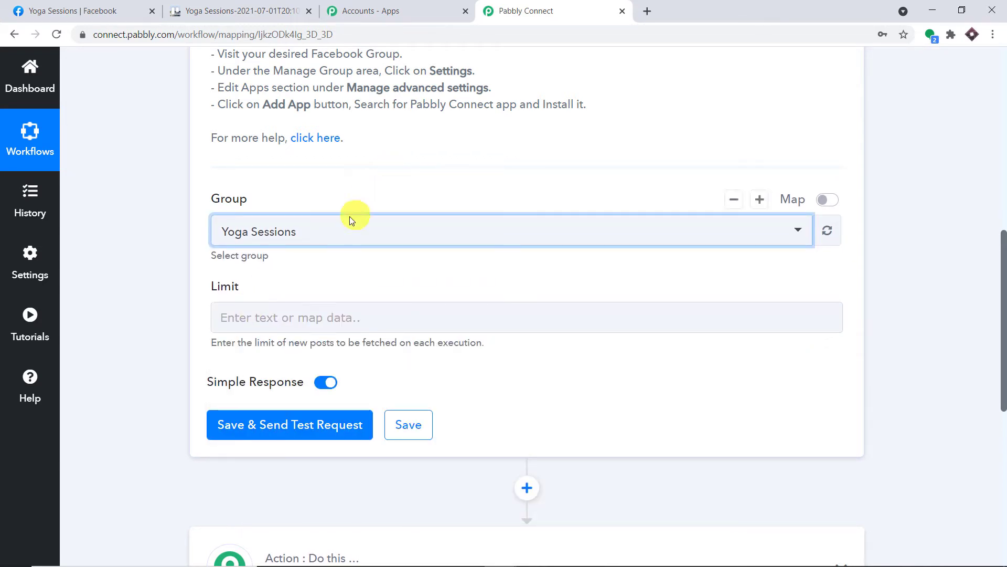
Step: Set the limit of new posts to be fetched on each execution to 1
{"action": "left_click", "coordinate": [292, 320]}
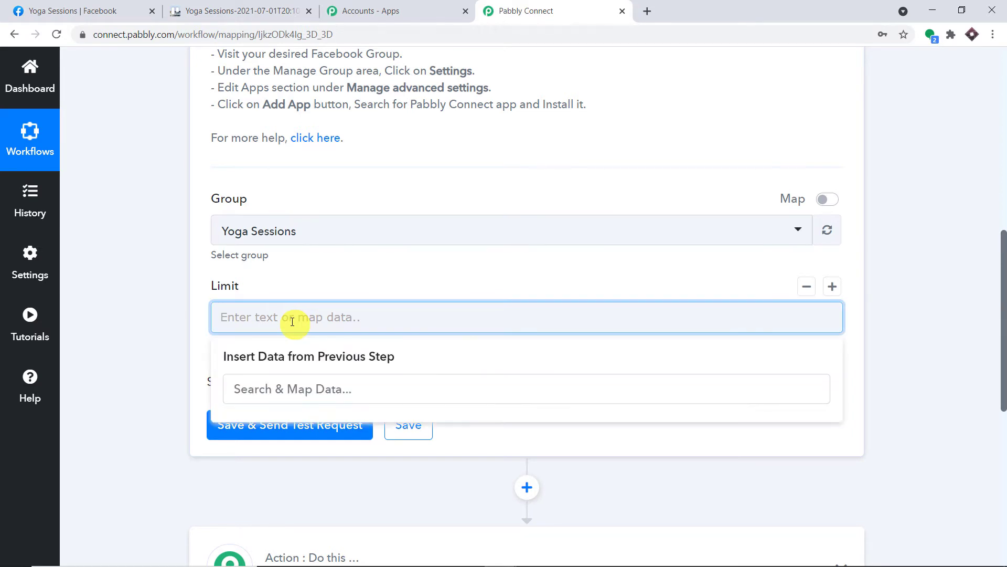
{"action": "type", "text": "1"}
{"action": "key", "text": "BackSpace"}
{"action": "type", "text": "2"}
{"action": "key", "text": "BackSpace"}
{"action": "type", "text": "10"}
{"action": "key", "text": "BackSpace"}
{"action": "left_click", "coordinate": [329, 275]}
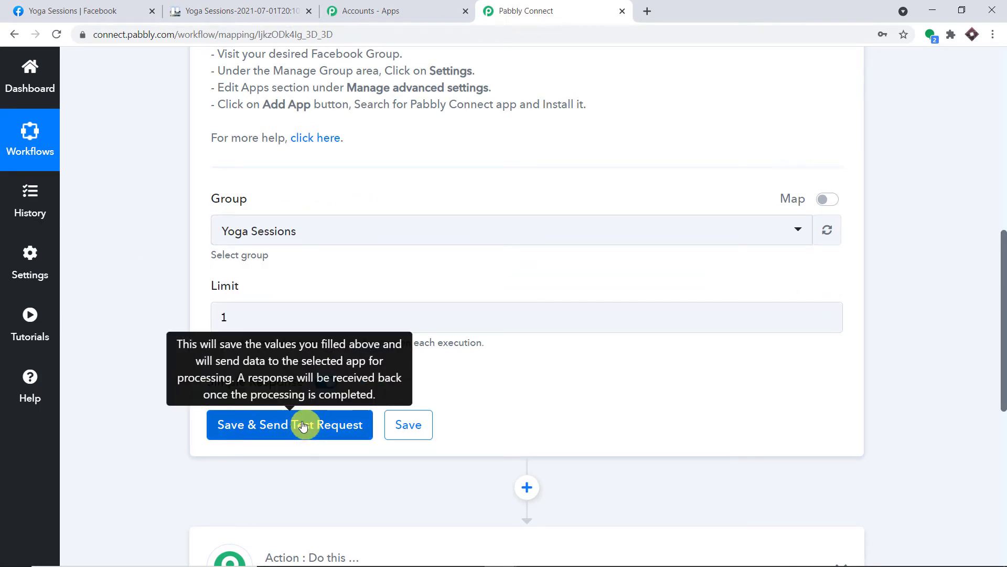
Step: Read the trigger's first app-installation instructions and switch to the Yoga Sessions group on Facebook
{"action": "scroll", "coordinate": [407, 213], "scroll_direction": "up", "scroll_amount": 1}
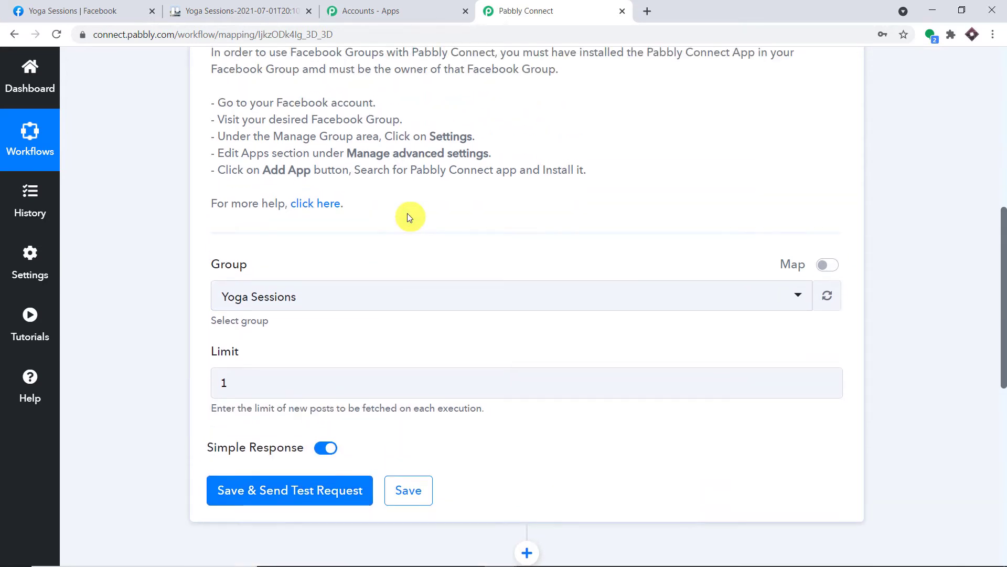
{"action": "left_click_drag", "start_coordinate": [276, 103], "coordinate": [309, 120]}
{"action": "left_click", "coordinate": [412, 126]}
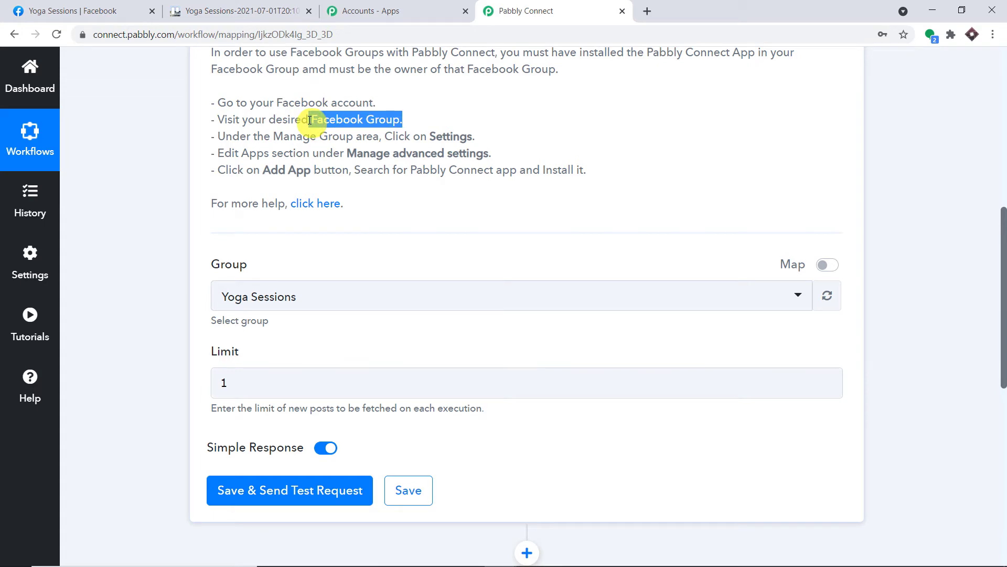
{"action": "left_click", "coordinate": [92, 7]}
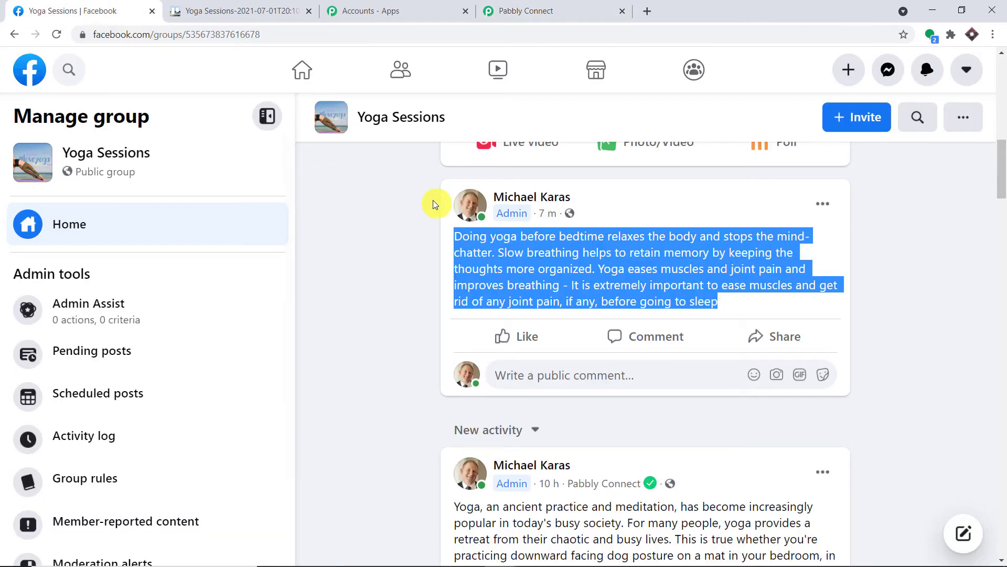
{"action": "left_click", "coordinate": [395, 199]}
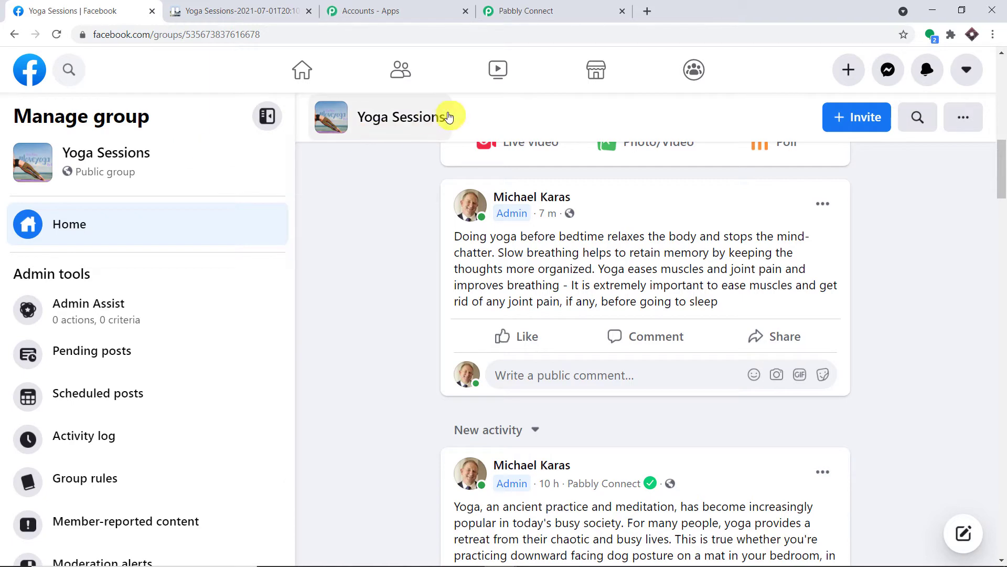
Step: Check the Settings instruction in Pabbly Connect and open the Yoga Sessions group's settings on Facebook
{"action": "left_click", "coordinate": [512, 11]}
{"action": "left_click_drag", "start_coordinate": [474, 135], "coordinate": [427, 133]}
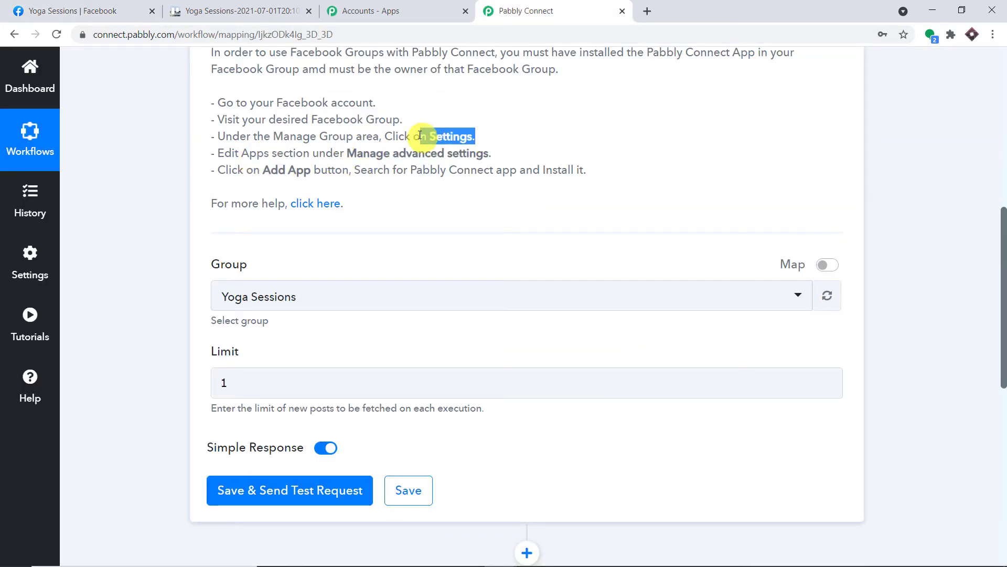
{"action": "left_click", "coordinate": [79, 11]}
{"action": "scroll", "coordinate": [195, 311], "scroll_direction": "down", "scroll_amount": 1}
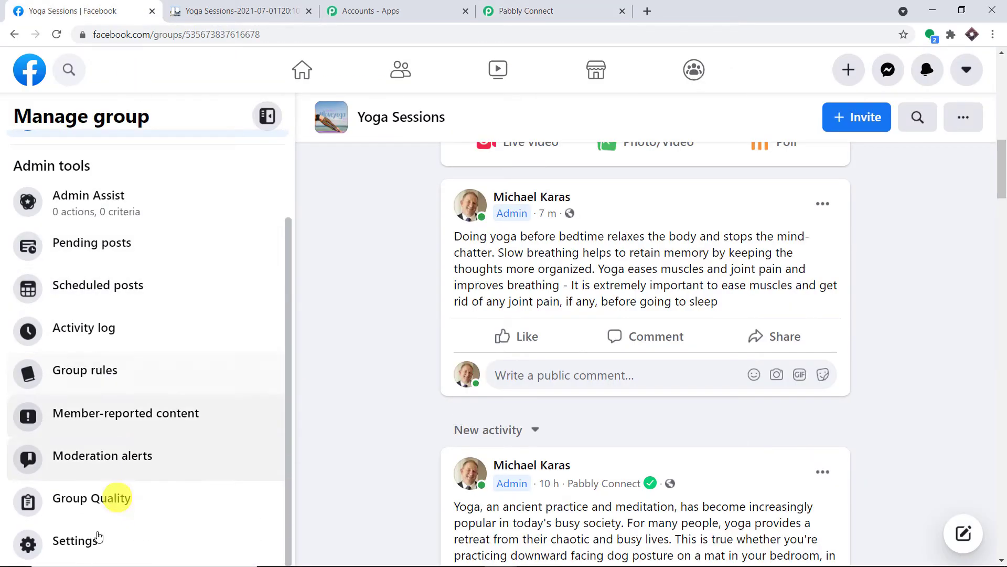
{"action": "left_click", "coordinate": [84, 541]}
Step: Read the Manage advanced settings instruction in Pabbly Connect and locate that section in the Yoga Sessions group's settings on Facebook
{"action": "left_click", "coordinate": [546, 7]}
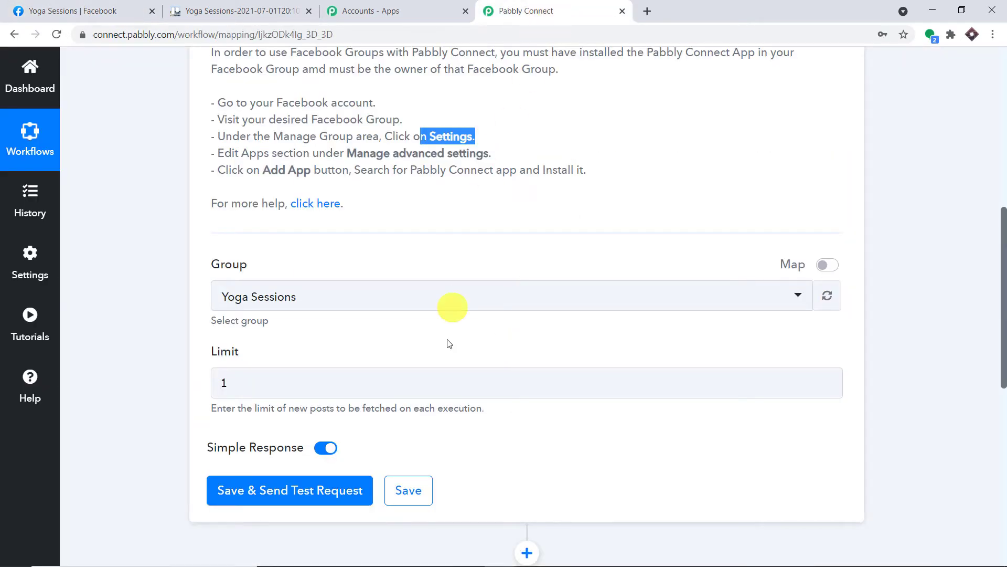
{"action": "left_click_drag", "start_coordinate": [461, 138], "coordinate": [327, 151]}
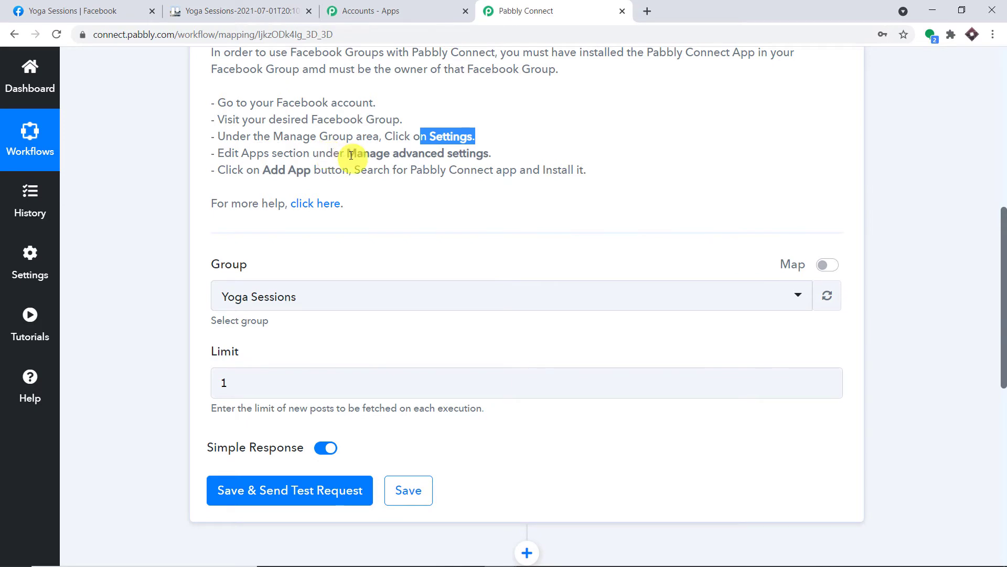
{"action": "left_click", "coordinate": [105, 11]}
{"action": "scroll", "coordinate": [802, 322], "scroll_direction": "down", "scroll_amount": 20}
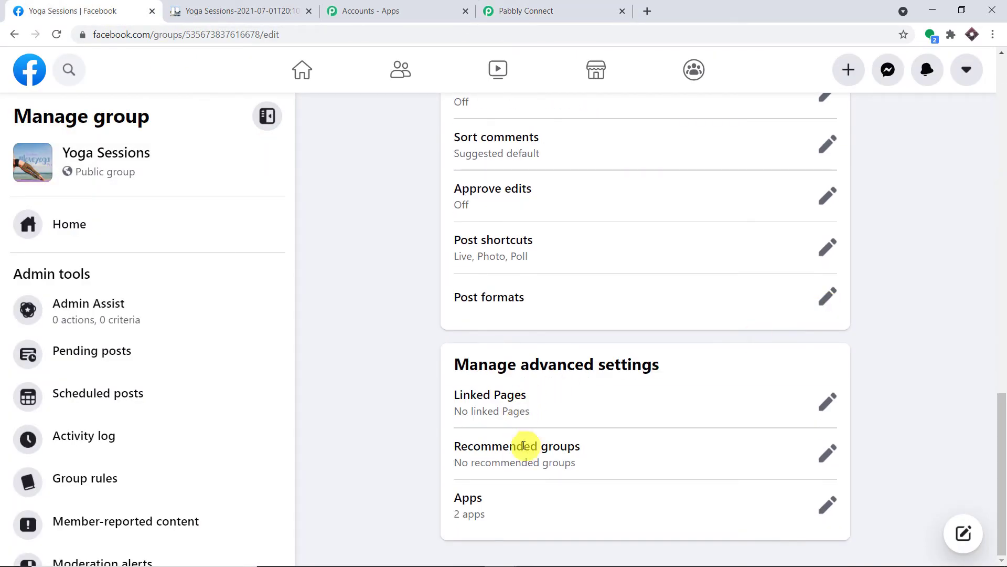
Step: Check the Add App instruction in Pabbly Connect, view the Yoga Sessions group's installed apps on Facebook, and open the group app store
{"action": "left_click", "coordinate": [566, 8]}
{"action": "left_click_drag", "start_coordinate": [260, 169], "coordinate": [351, 170]}
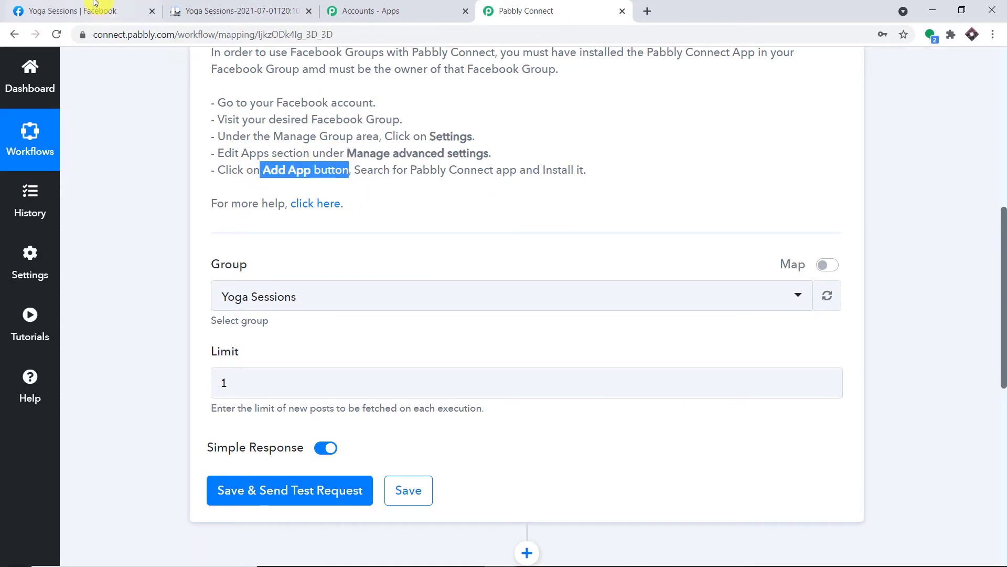
{"action": "left_click", "coordinate": [108, 10]}
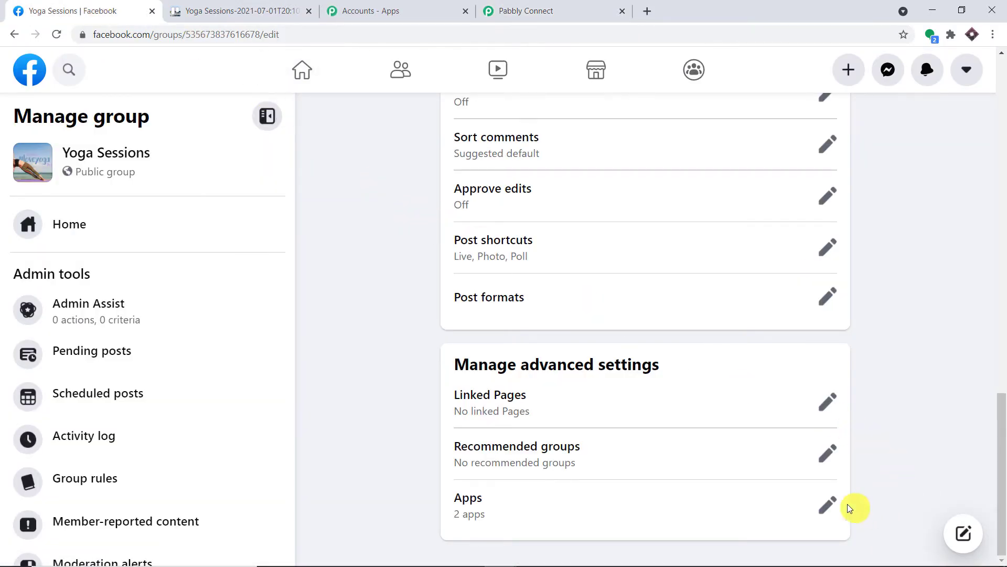
{"action": "left_click", "coordinate": [829, 507]}
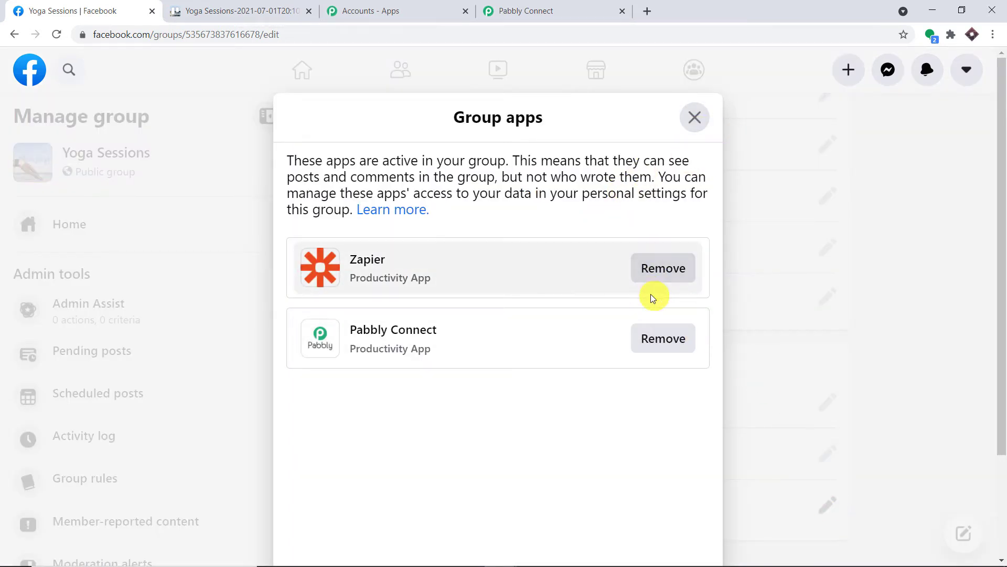
{"action": "scroll", "coordinate": [650, 294], "scroll_direction": "down", "scroll_amount": 3}
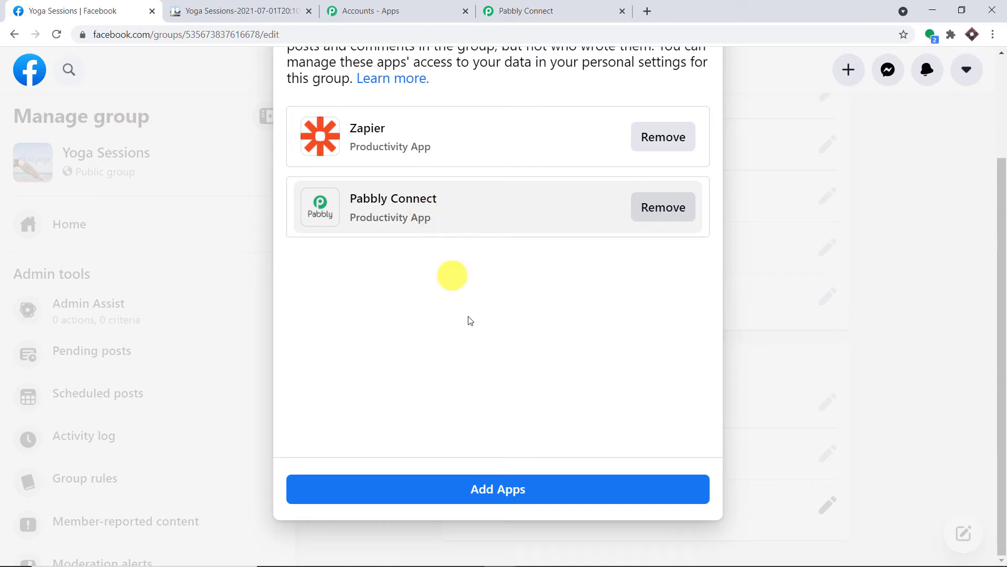
{"action": "left_click", "coordinate": [502, 493]}
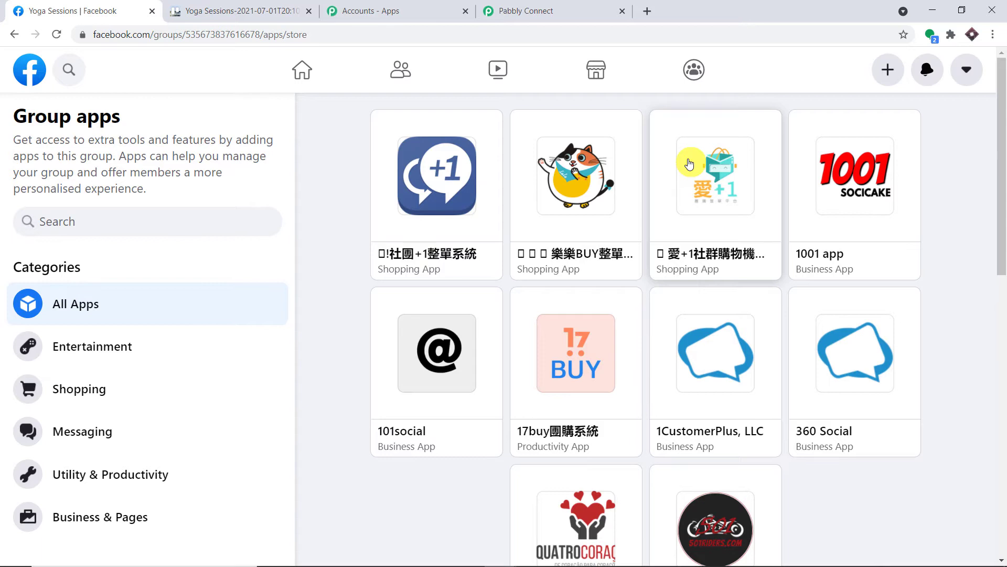
Step: Return to the Yoga Sessions group page on Facebook and review the remaining trigger instructions and settings in Pabbly Connect
{"action": "left_click", "coordinate": [34, 71]}
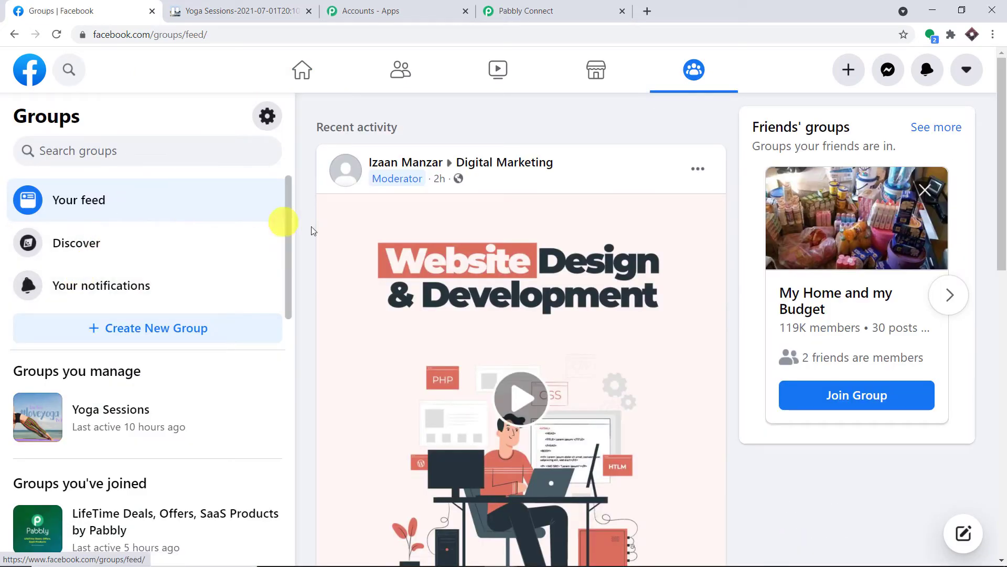
{"action": "scroll", "coordinate": [389, 218], "scroll_direction": "down", "scroll_amount": 1}
{"action": "left_click", "coordinate": [136, 414]}
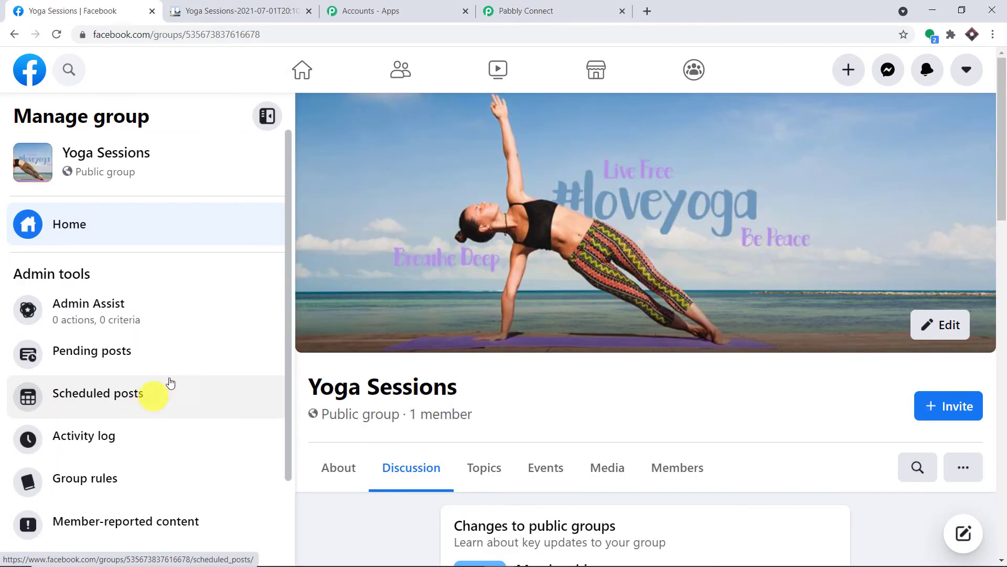
{"action": "left_click", "coordinate": [576, 12]}
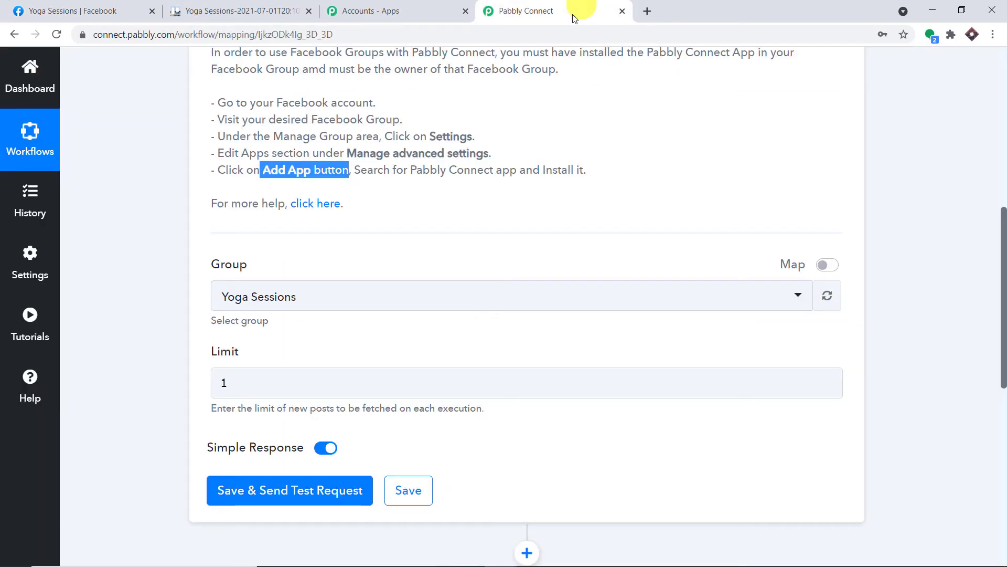
{"action": "left_click", "coordinate": [557, 175]}
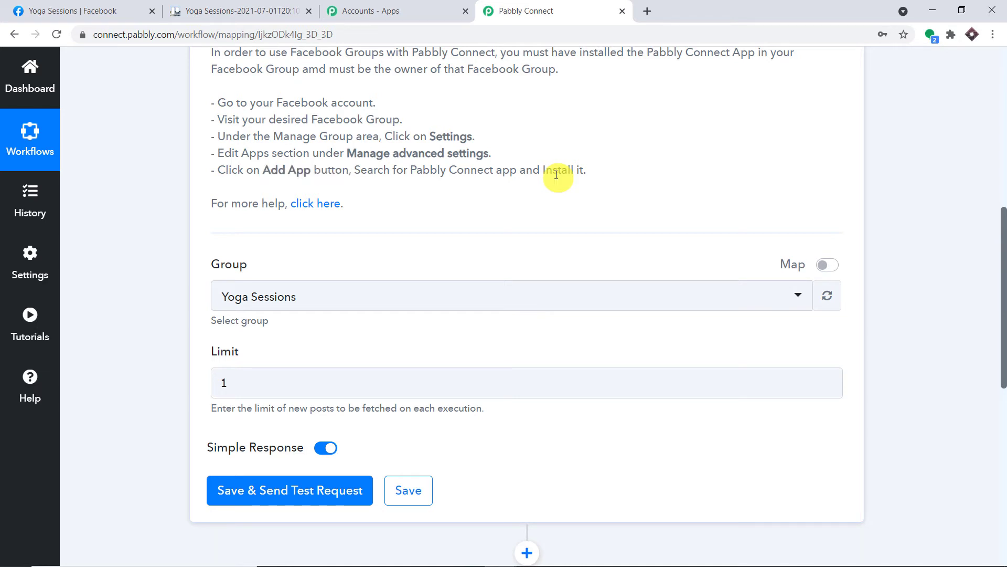
{"action": "scroll", "coordinate": [556, 175], "scroll_direction": "down", "scroll_amount": 1}
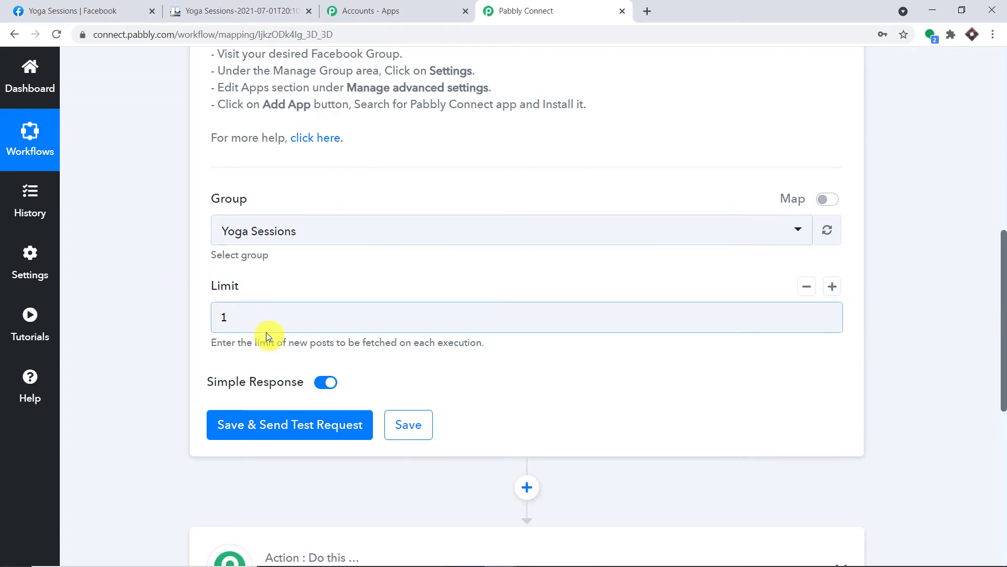
{"action": "scroll", "coordinate": [284, 313], "scroll_direction": "down", "scroll_amount": 2}
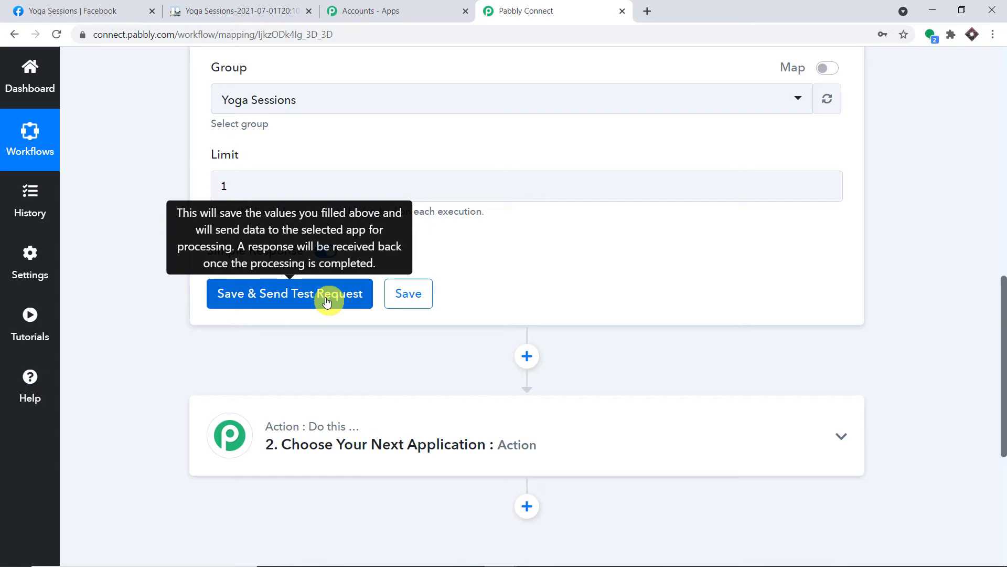
Step: Examine the text of the latest post in the Yoga Sessions group on Facebook and return to Pabbly Connect
{"action": "left_click", "coordinate": [101, 8]}
{"action": "scroll", "coordinate": [560, 226], "scroll_direction": "down", "scroll_amount": 8}
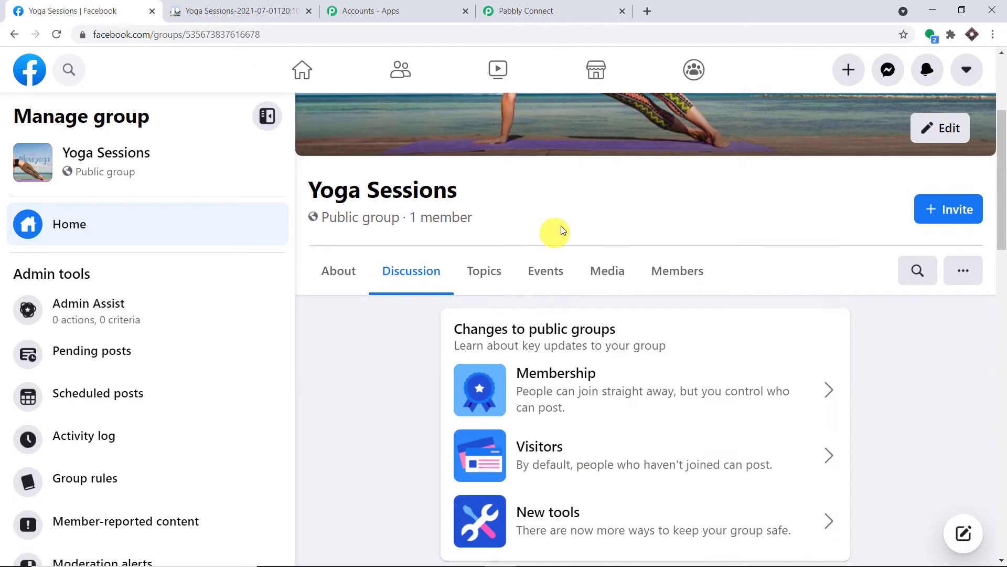
{"action": "scroll", "coordinate": [577, 229], "scroll_direction": "down", "scroll_amount": 3}
{"action": "left_click_drag", "start_coordinate": [454, 303], "coordinate": [762, 372]}
{"action": "left_click", "coordinate": [558, 10]}
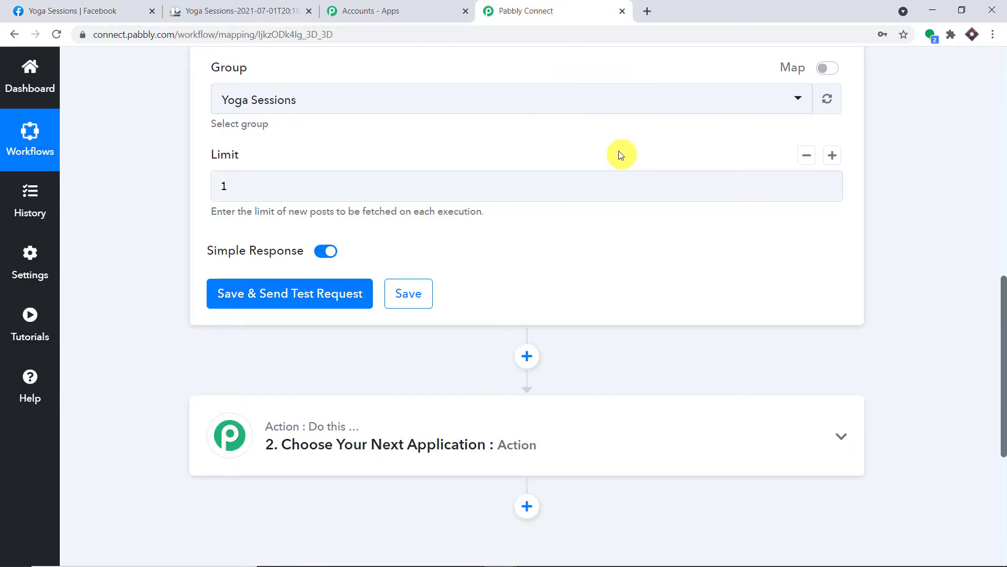
Step: Publish a public post in the Yoga Sessions group on Facebook beginning "You must avoid eating foods two hours before exercising."
{"action": "left_click", "coordinate": [100, 8]}
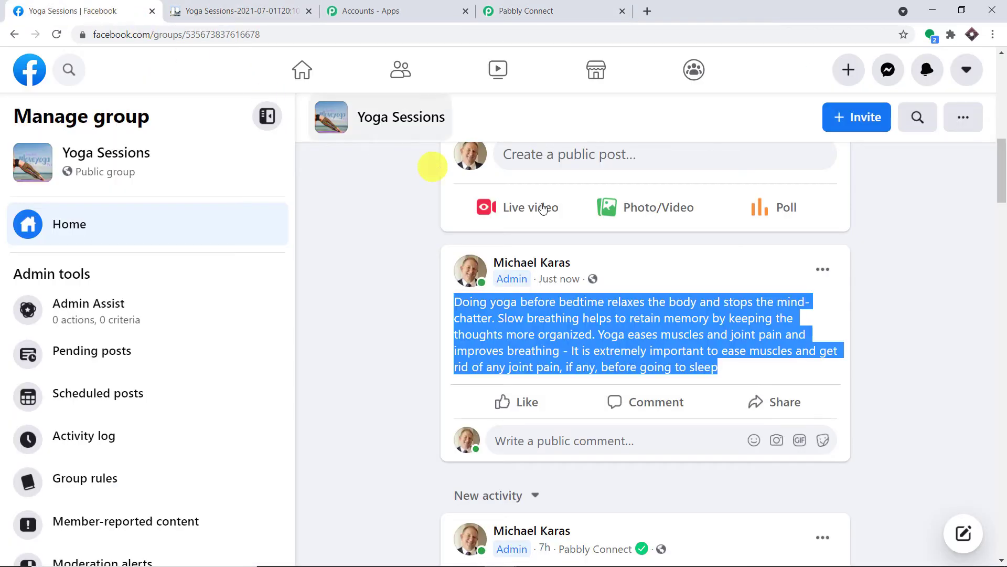
{"action": "scroll", "coordinate": [621, 257], "scroll_direction": "up", "scroll_amount": 4}
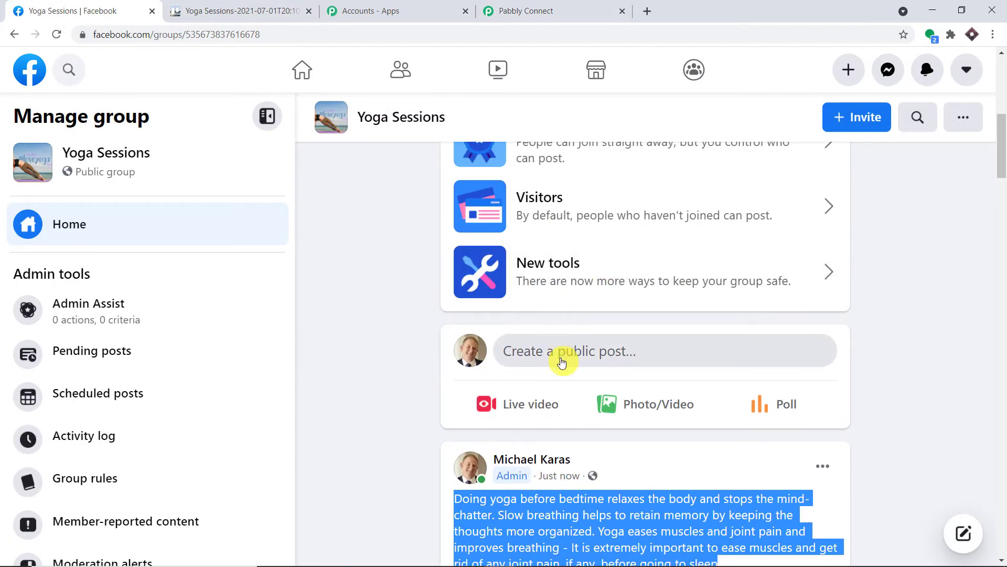
{"action": "left_click", "coordinate": [561, 361]}
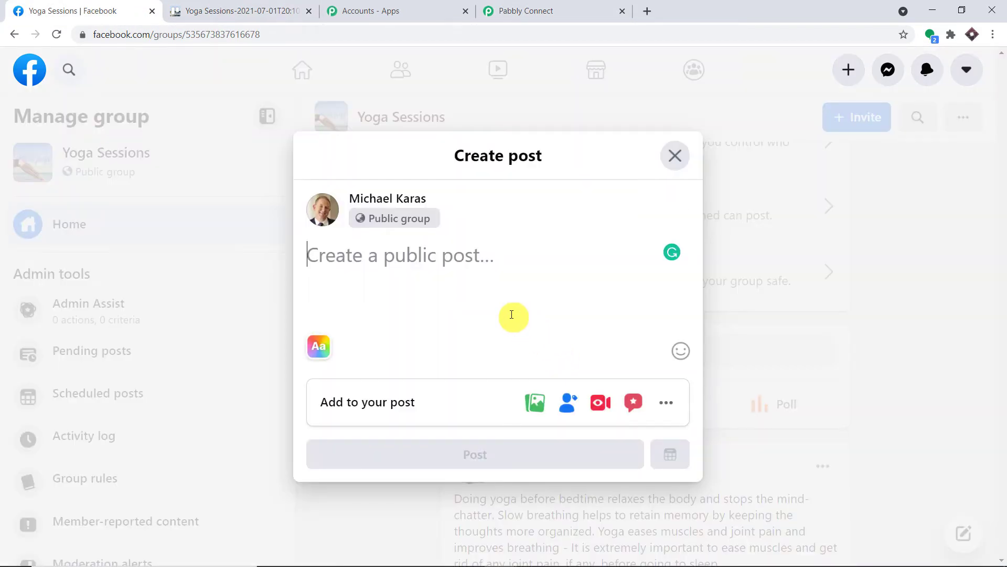
{"action": "type", "text": "You must avoid eating foods two hours before exercising. The same rule applies when you go off to sleep. This is because they believe that energy should not be given for digestion. When you perform yoga, you must spend energy in performing the right postures"}
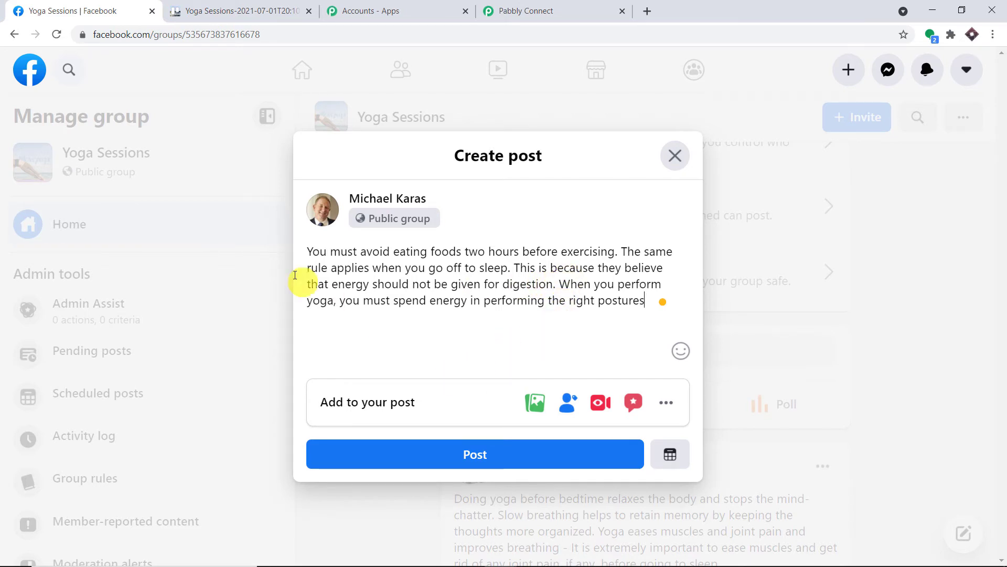
{"action": "left_click", "coordinate": [500, 459]}
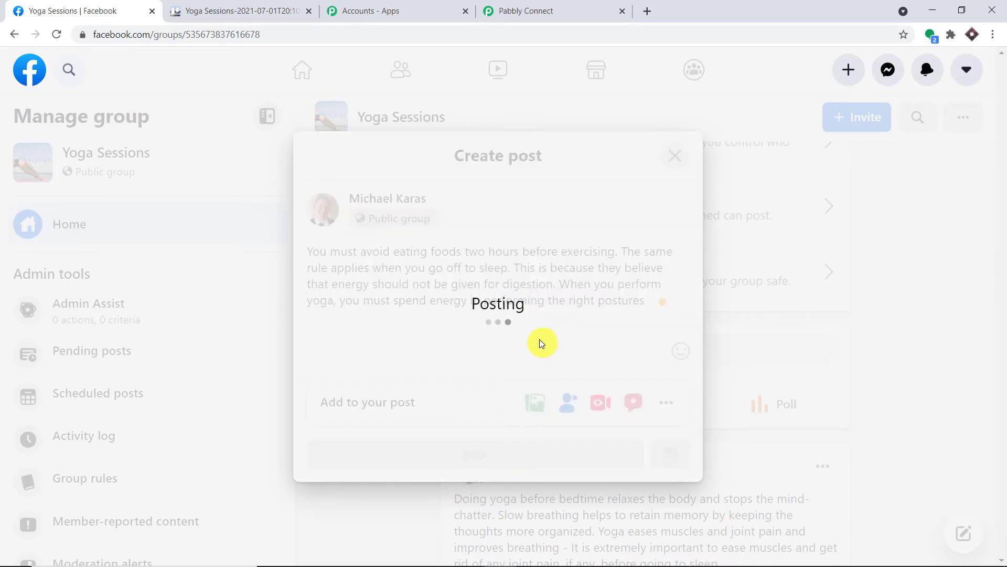
{"action": "scroll", "coordinate": [588, 281], "scroll_direction": "down", "scroll_amount": 5}
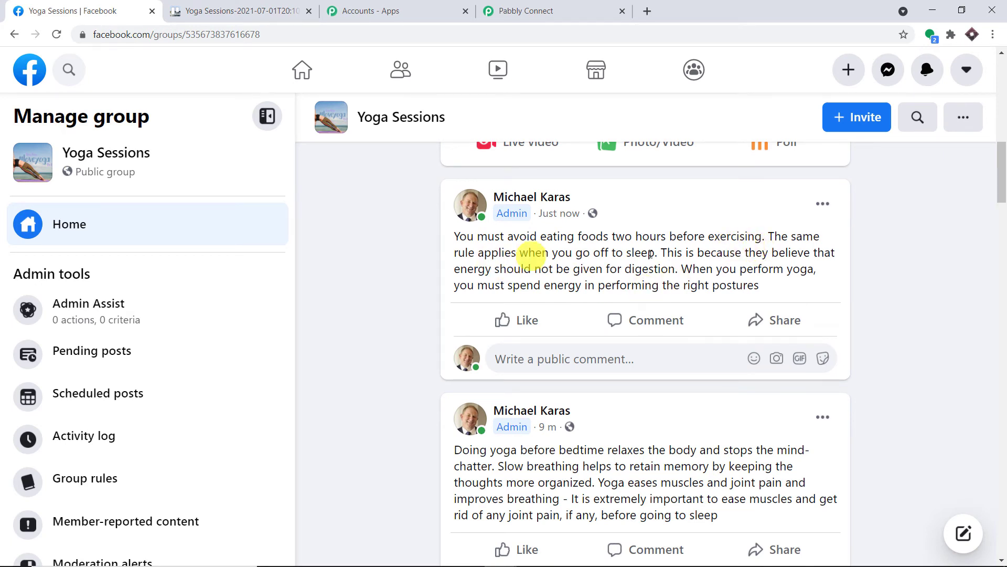
Step: Switch to Pabbly Connect, save the New Post trigger, and send a test request
{"action": "left_click", "coordinate": [575, 9]}
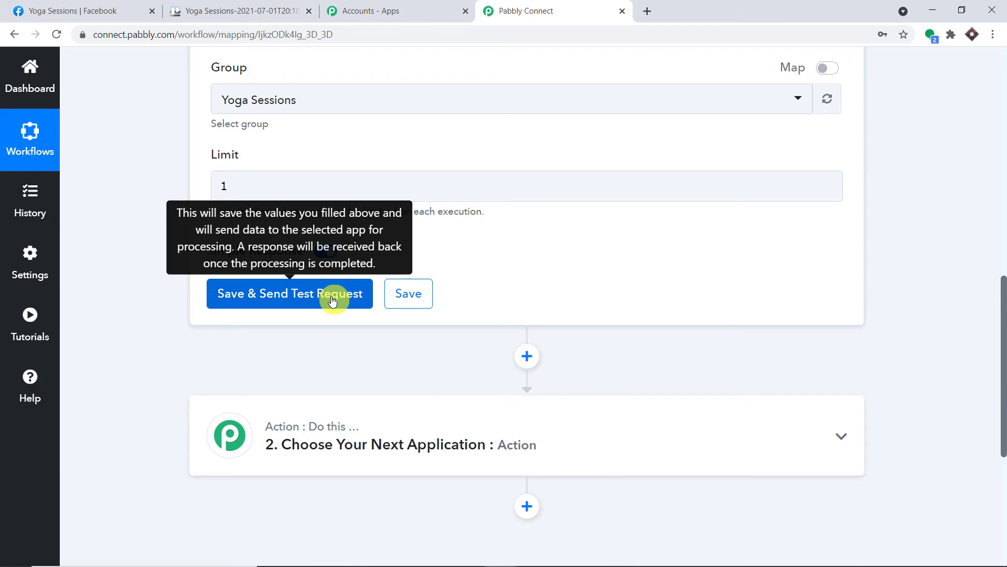
{"action": "left_click", "coordinate": [101, 9]}
{"action": "left_click", "coordinate": [549, 12]}
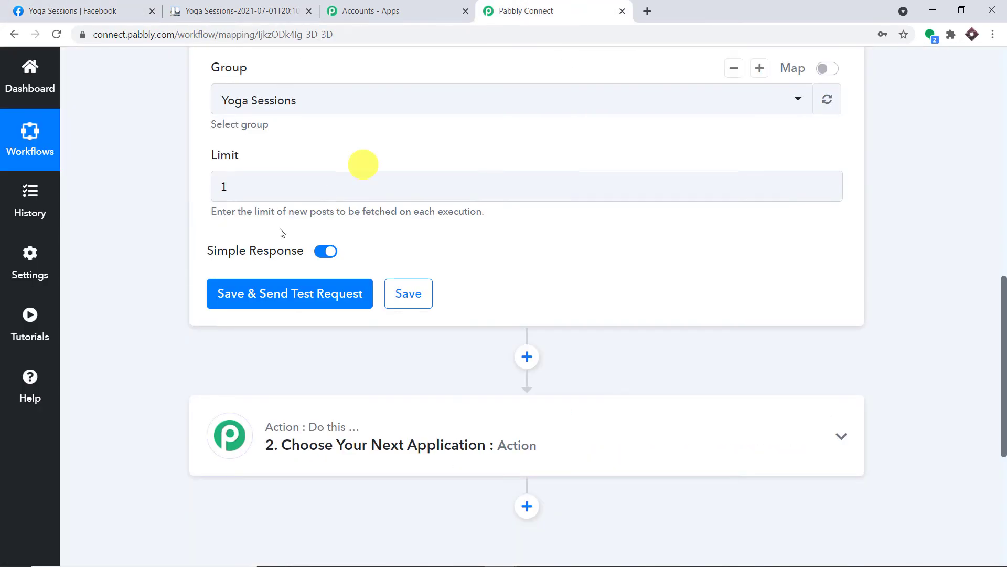
{"action": "left_click", "coordinate": [262, 297]}
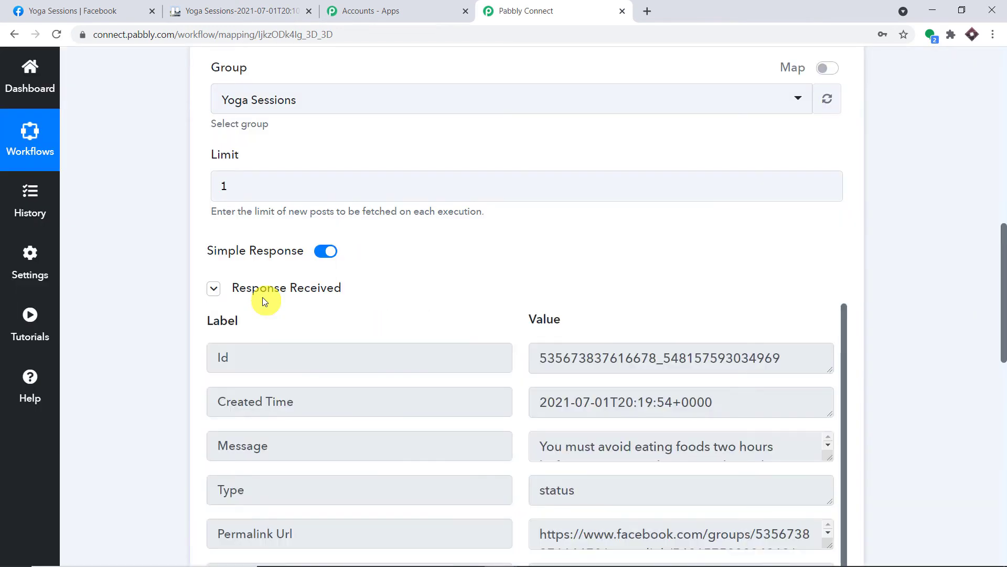
Step: Enlarge the Message value in the trigger's response and compare its text with the new post in the Yoga Sessions group on Facebook
{"action": "scroll", "coordinate": [619, 256], "scroll_direction": "down", "scroll_amount": 5}
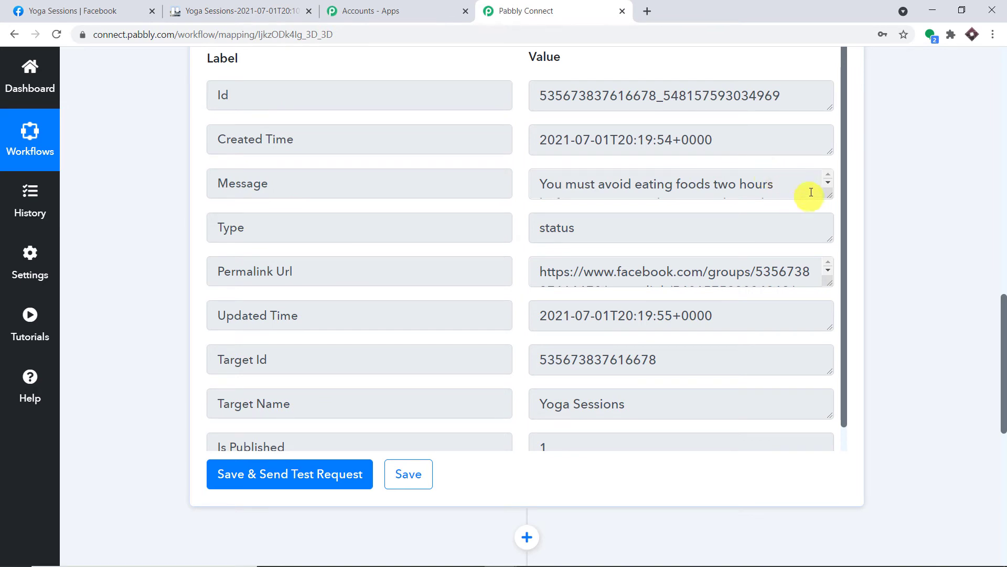
{"action": "left_click_drag", "start_coordinate": [829, 199], "coordinate": [827, 330]}
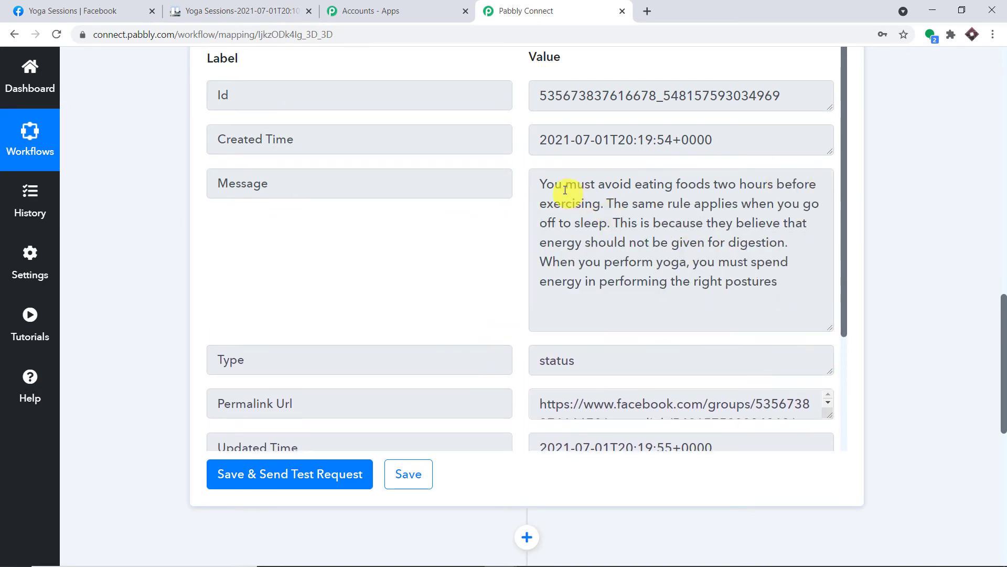
{"action": "left_click_drag", "start_coordinate": [544, 180], "coordinate": [811, 287]}
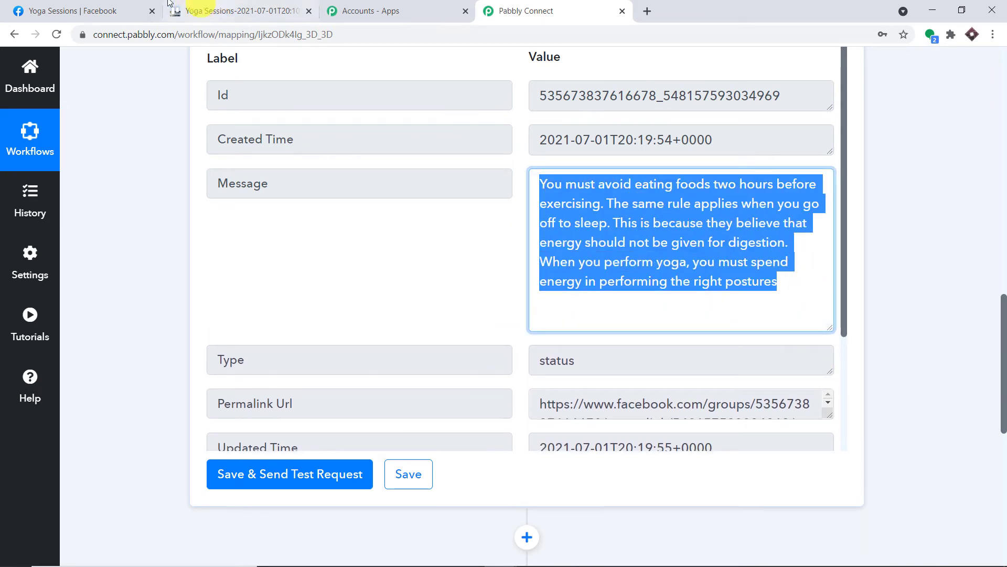
{"action": "left_click", "coordinate": [103, 10]}
{"action": "left_click_drag", "start_coordinate": [455, 236], "coordinate": [788, 287]}
{"action": "left_click", "coordinate": [525, 11]}
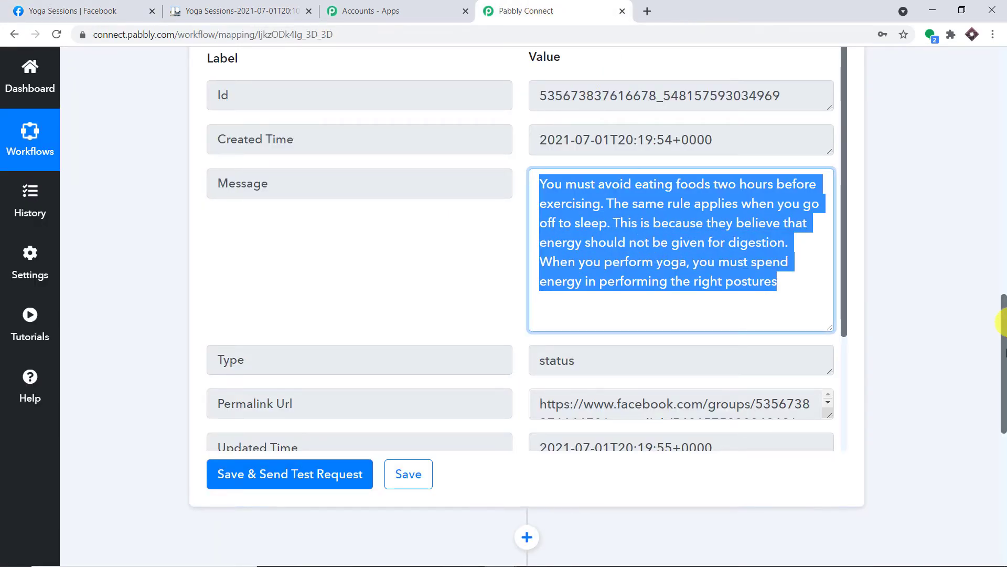
Step: Search for "trello" and choose Trello as the app for the workflow's action step
{"action": "left_click_drag", "start_coordinate": [1003, 318], "coordinate": [1004, 453]}
{"action": "left_click", "coordinate": [405, 136]}
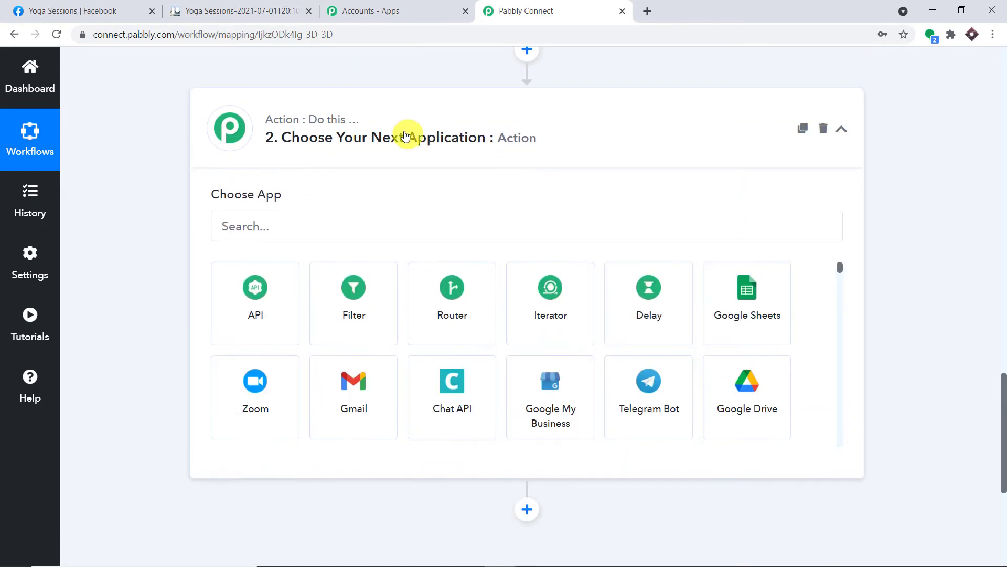
{"action": "left_click", "coordinate": [291, 220]}
{"action": "type", "text": "trello"}
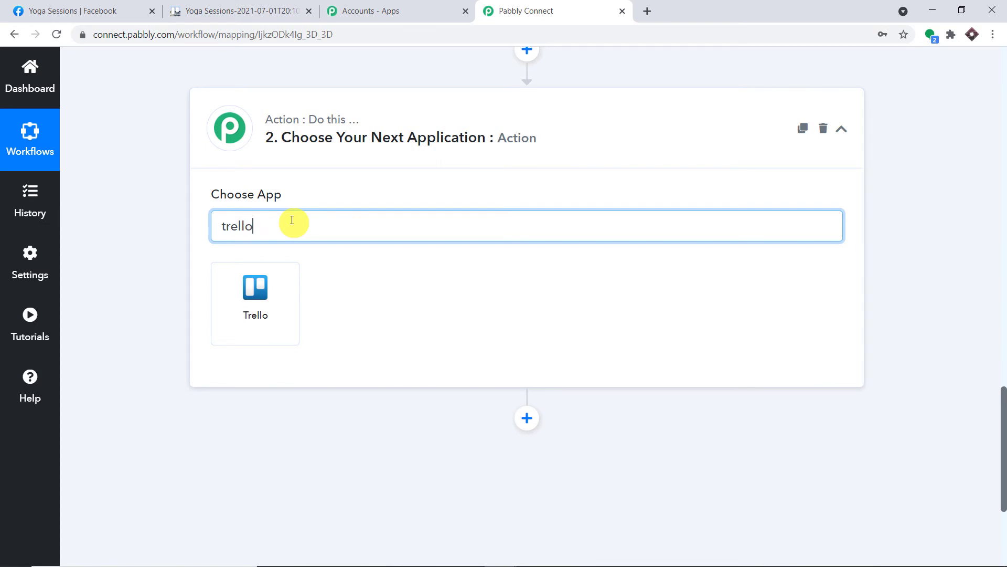
{"action": "left_click", "coordinate": [260, 310]}
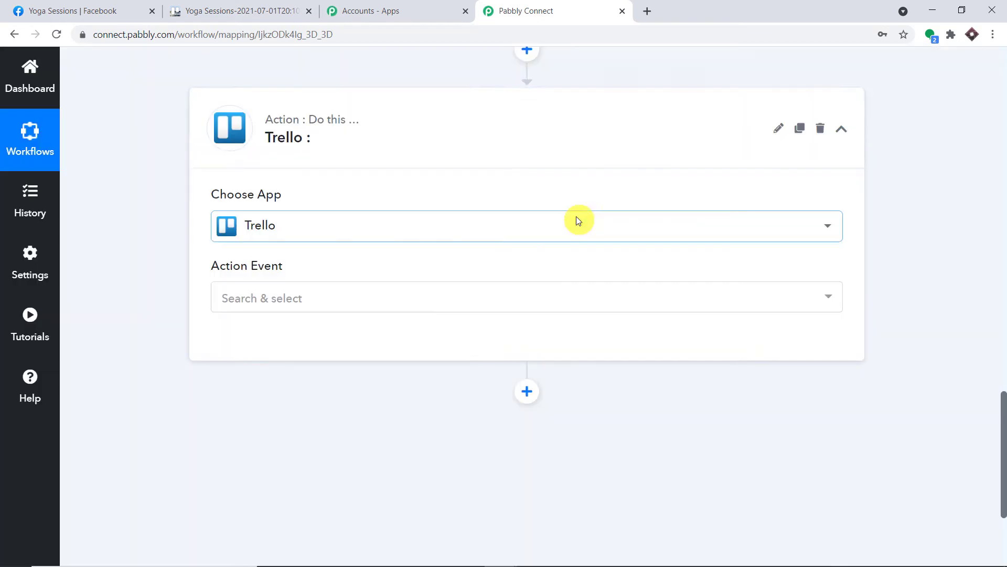
Step: Set the Trello action event to Create a Card and open the Trello account connection options
{"action": "left_click", "coordinate": [385, 298]}
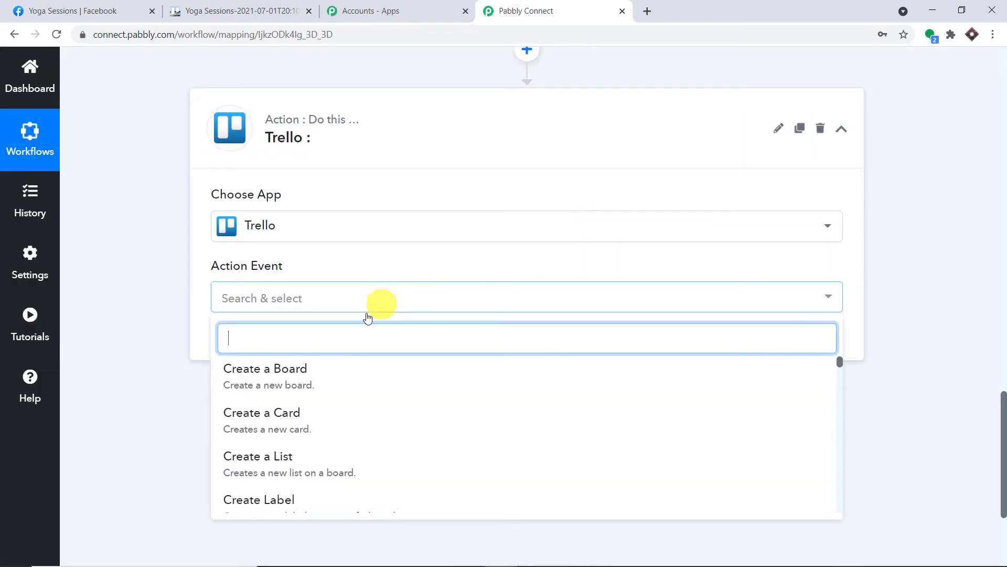
{"action": "left_click", "coordinate": [314, 417]}
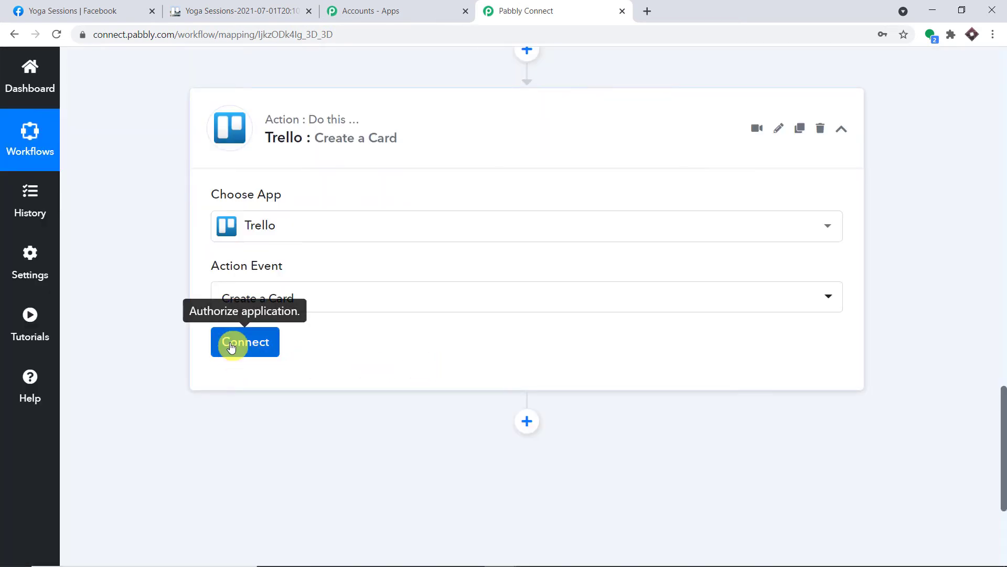
{"action": "left_click", "coordinate": [231, 343]}
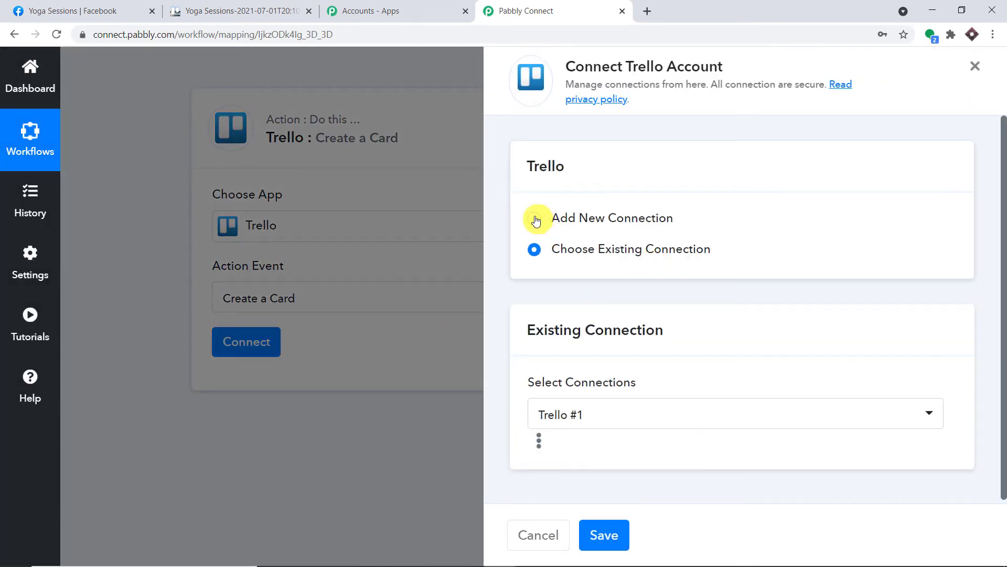
Step: Choose to add a new Trello connection and open the linked Trello Developer API Keys page
{"action": "left_click", "coordinate": [534, 218]}
{"action": "scroll", "coordinate": [739, 222], "scroll_direction": "down", "scroll_amount": 4}
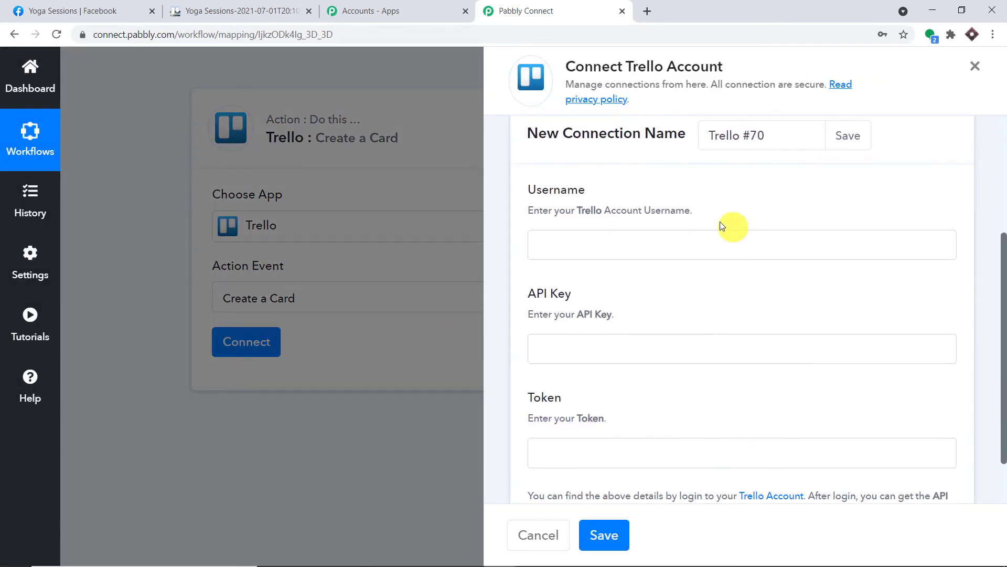
{"action": "scroll", "coordinate": [729, 226], "scroll_direction": "down", "scroll_amount": 1}
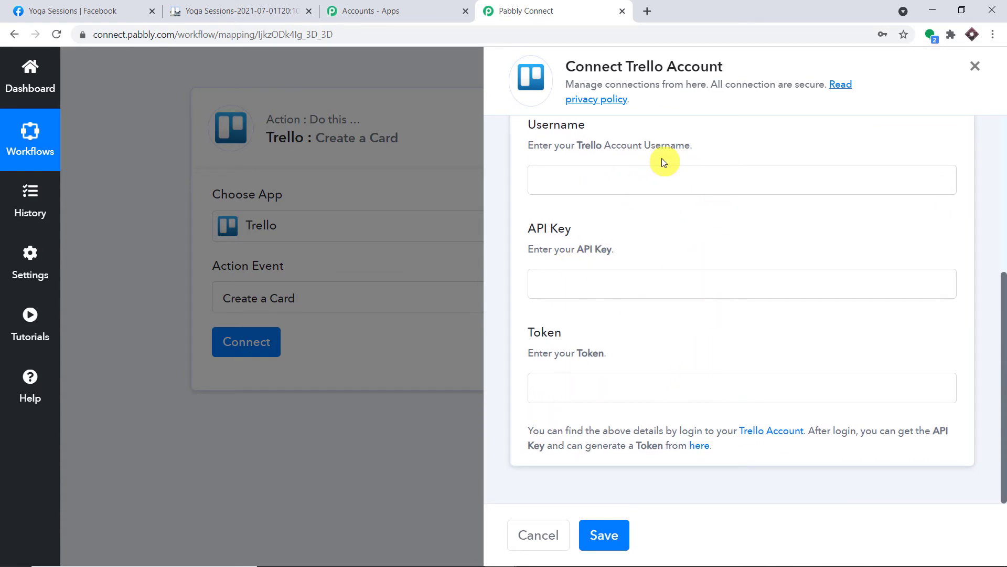
{"action": "left_click", "coordinate": [703, 447]}
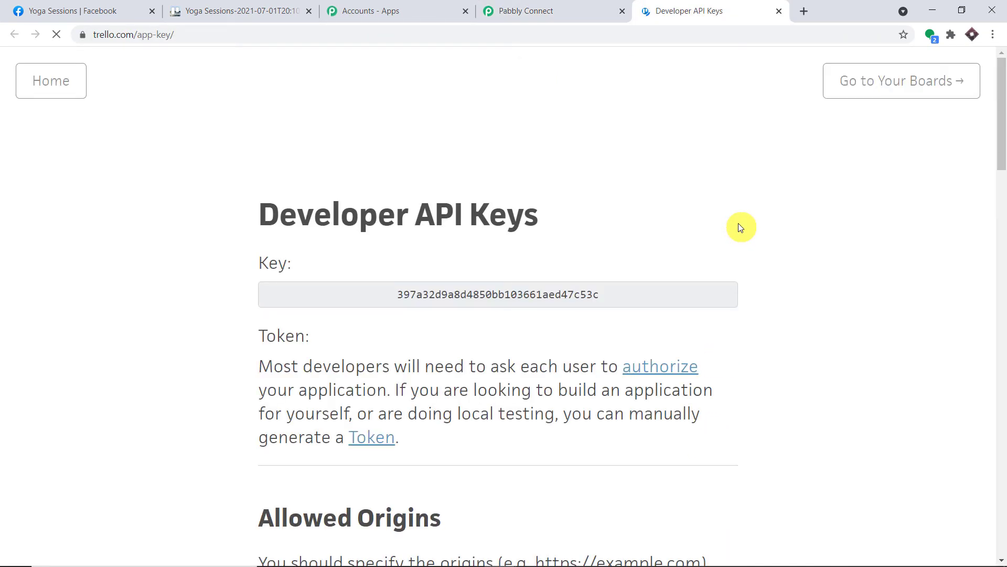
Step: Copy the developer API key from Trello and paste it into the API Key field of the new connection in Pabbly Connect
{"action": "scroll", "coordinate": [633, 188], "scroll_direction": "down", "scroll_amount": 1}
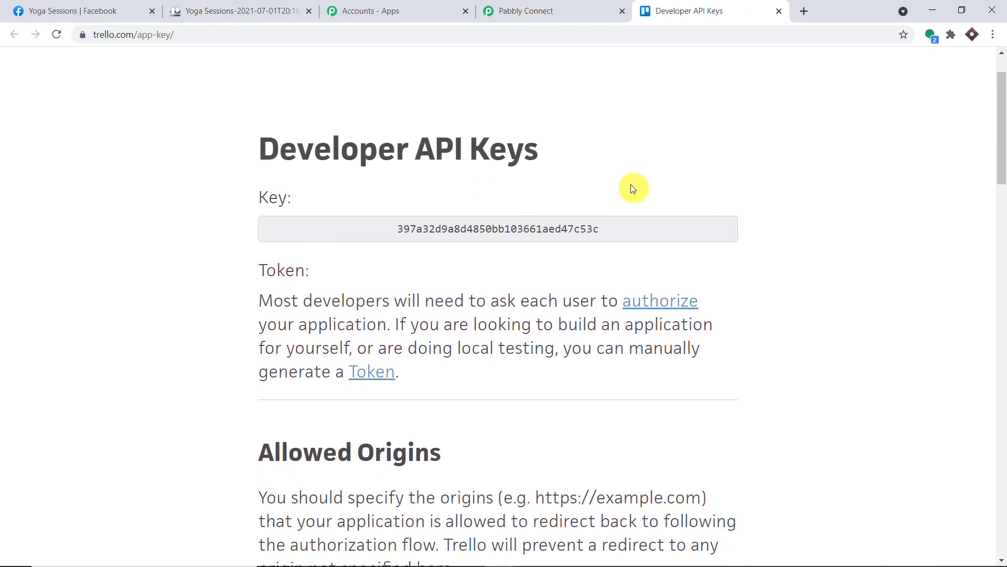
{"action": "double_click", "coordinate": [522, 226]}
{"action": "right_click", "coordinate": [522, 225]}
{"action": "left_click", "coordinate": [530, 238]}
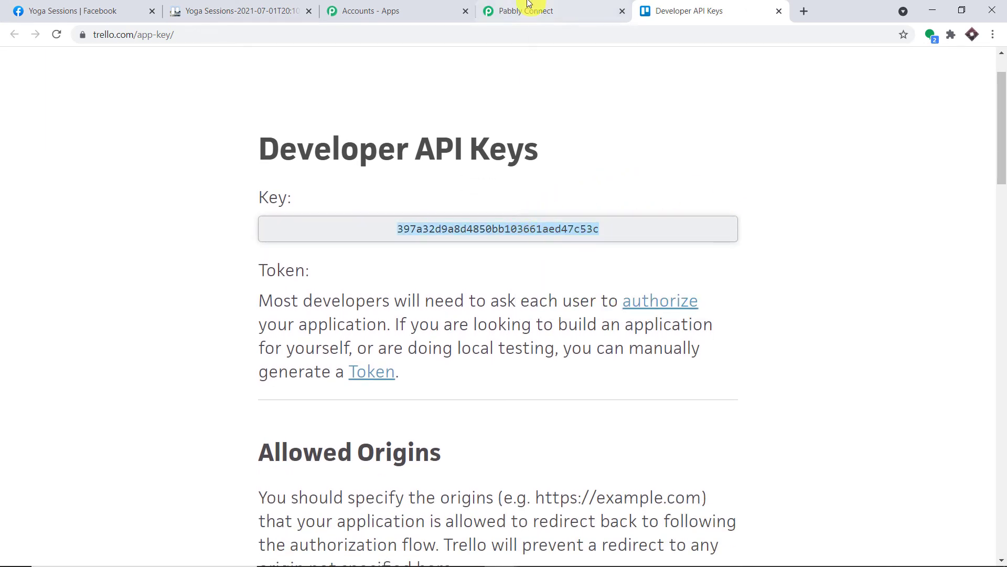
{"action": "left_click", "coordinate": [529, 11]}
{"action": "left_click", "coordinate": [650, 283]}
{"action": "right_click", "coordinate": [652, 285]}
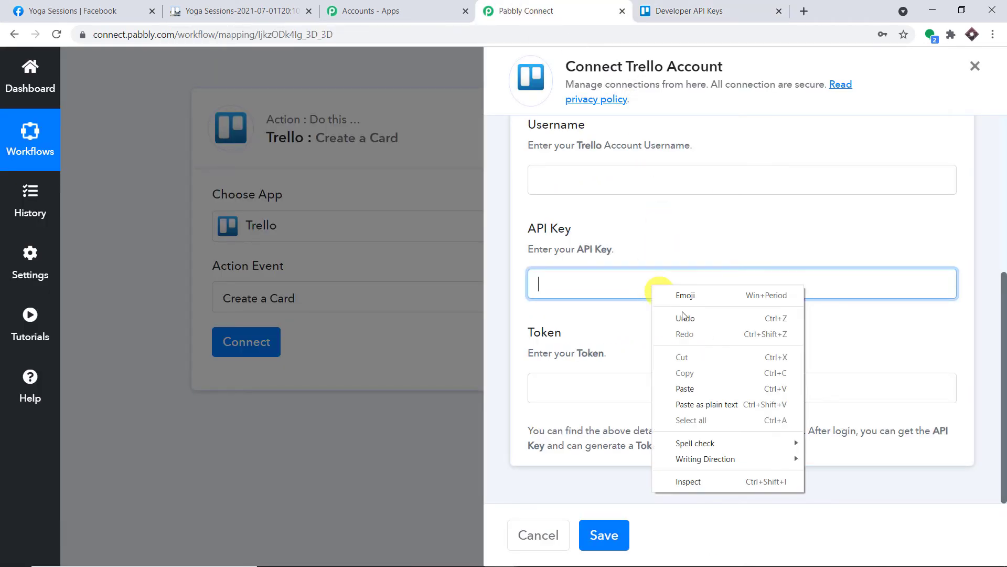
{"action": "left_click", "coordinate": [699, 388]}
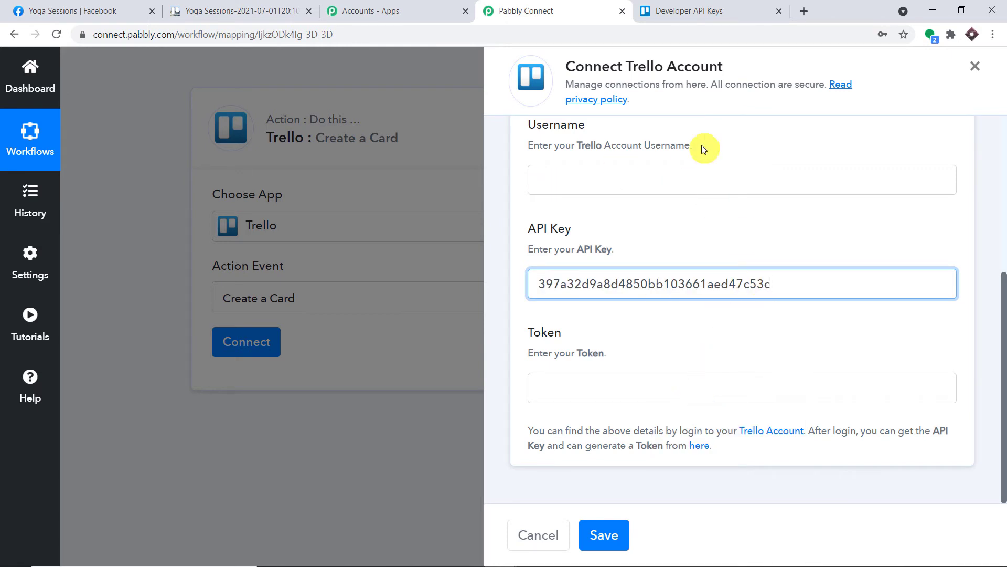
Step: Open Trello's manual token authorization page, copy the account username, and paste it into the connection's Username field in Pabbly Connect
{"action": "left_click", "coordinate": [674, 6]}
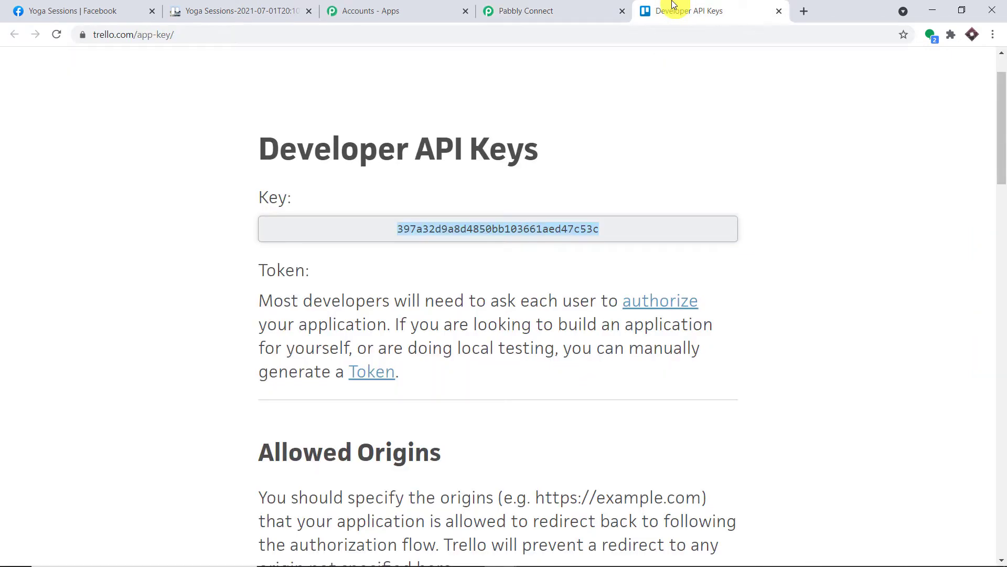
{"action": "left_click", "coordinate": [373, 373]}
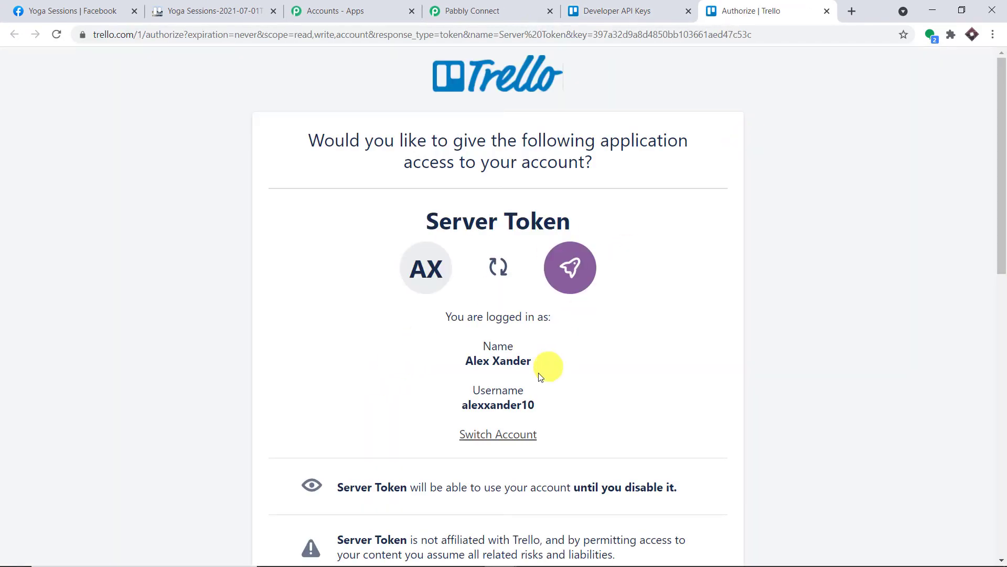
{"action": "left_click_drag", "start_coordinate": [536, 405], "coordinate": [461, 406]}
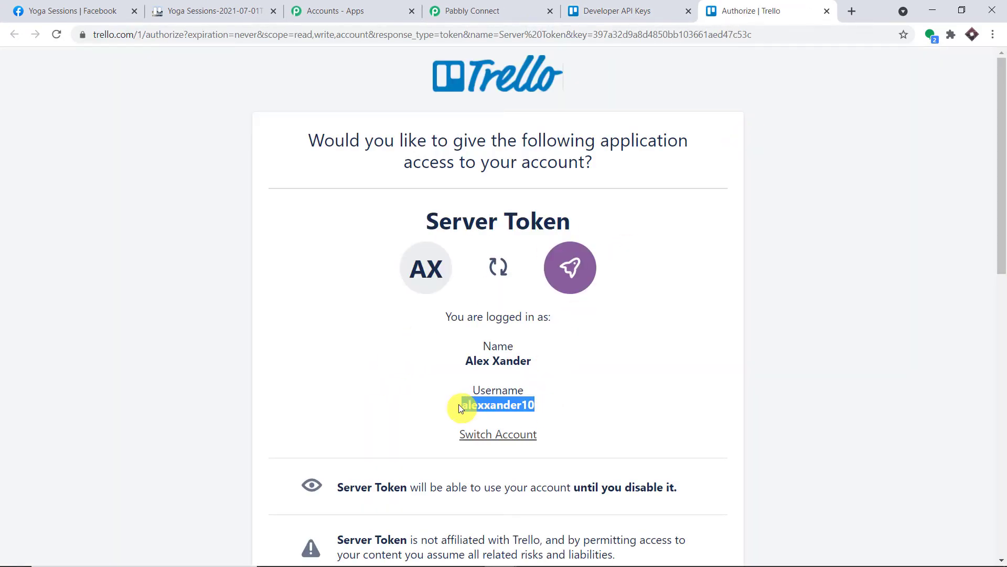
{"action": "right_click", "coordinate": [475, 407]}
{"action": "left_click", "coordinate": [501, 413]}
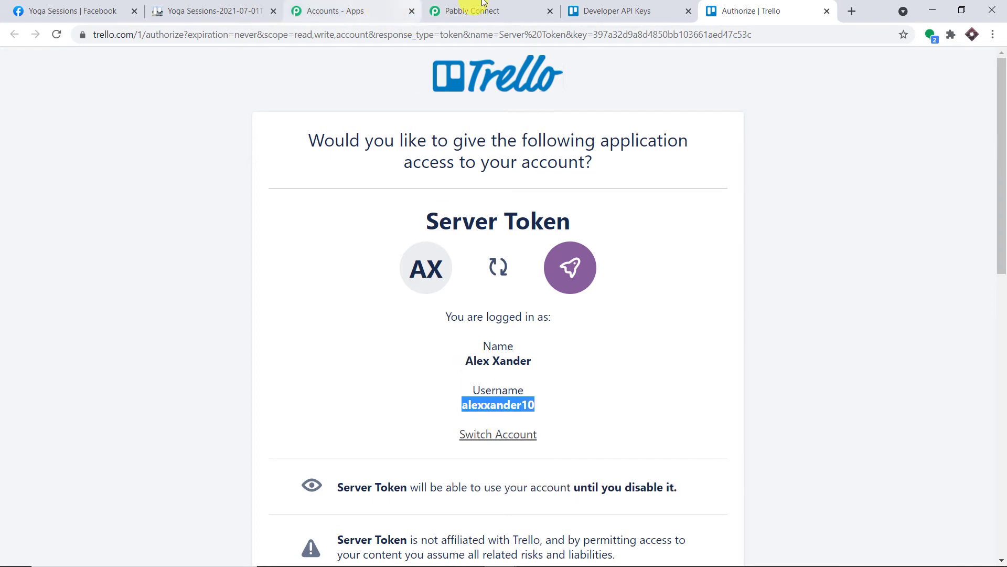
{"action": "left_click", "coordinate": [443, 11]}
{"action": "right_click", "coordinate": [616, 183]}
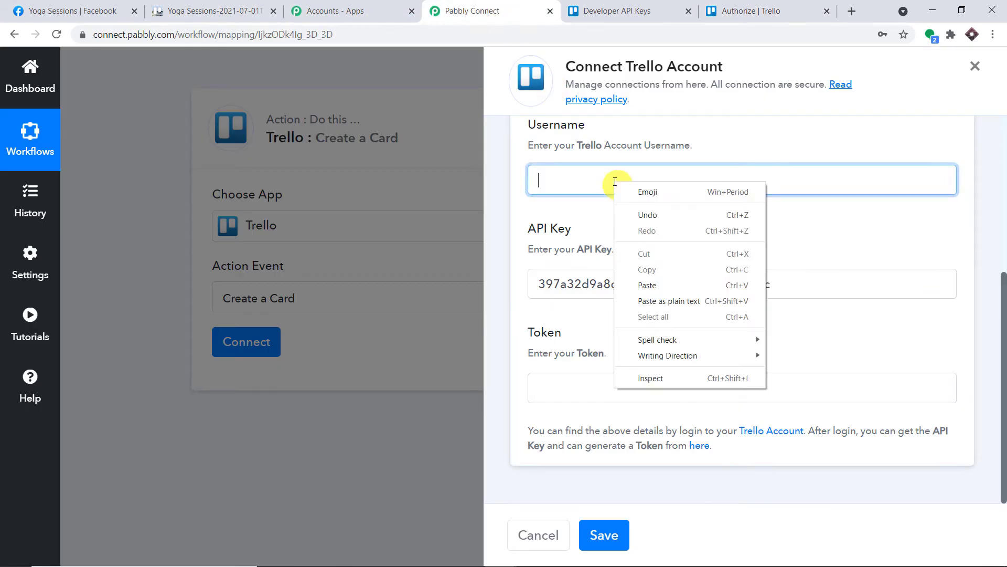
{"action": "left_click", "coordinate": [665, 300]}
Step: Return to Trello's authorization page and allow Server Token access to the account
{"action": "left_click", "coordinate": [625, 394]}
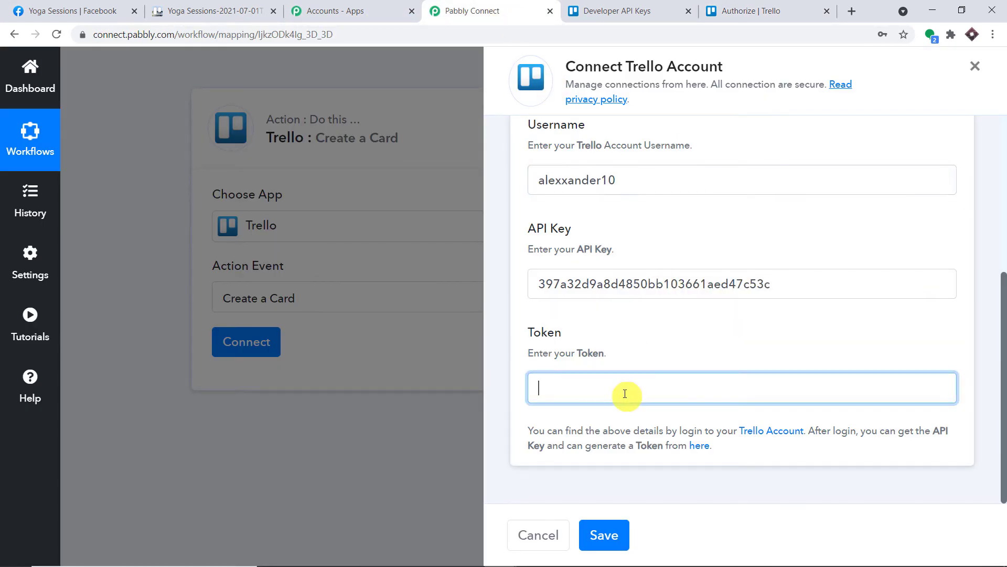
{"action": "left_click", "coordinate": [749, 11]}
{"action": "scroll", "coordinate": [702, 198], "scroll_direction": "down", "scroll_amount": 1}
{"action": "scroll", "coordinate": [703, 205], "scroll_direction": "down", "scroll_amount": 10}
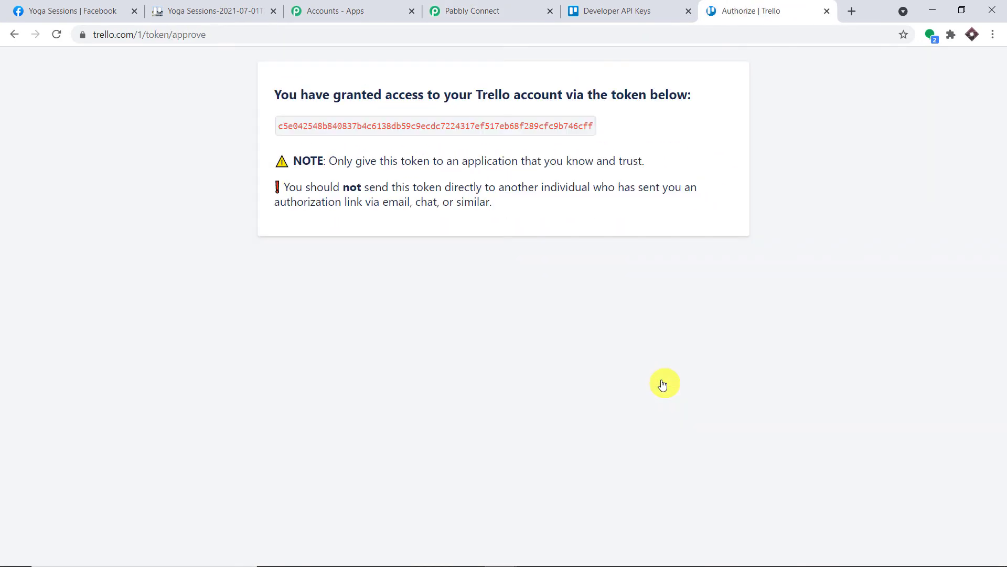
Step: Copy the generated Trello token, paste it into the connection's Token field in Pabbly Connect, and save the connection
{"action": "double_click", "coordinate": [549, 126]}
{"action": "right_click", "coordinate": [549, 127]}
{"action": "left_click", "coordinate": [564, 137]}
{"action": "left_click", "coordinate": [532, 9]}
{"action": "right_click", "coordinate": [607, 387]}
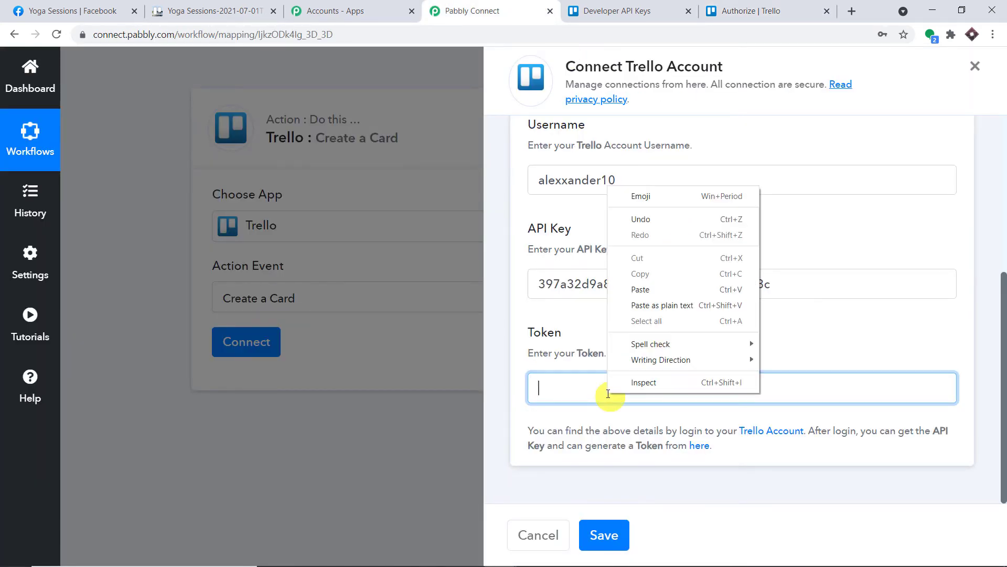
{"action": "left_click", "coordinate": [642, 288]}
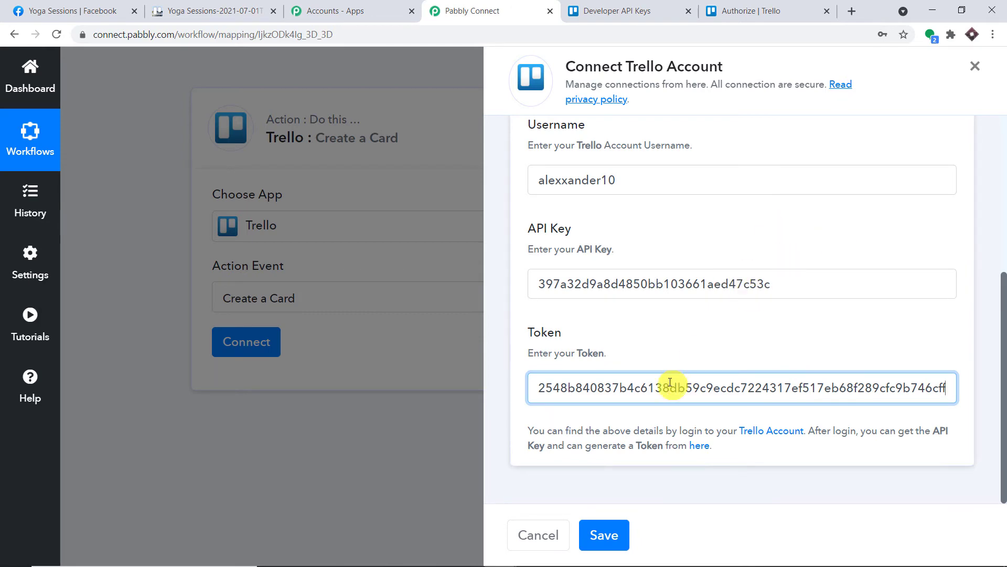
{"action": "left_click", "coordinate": [603, 534]}
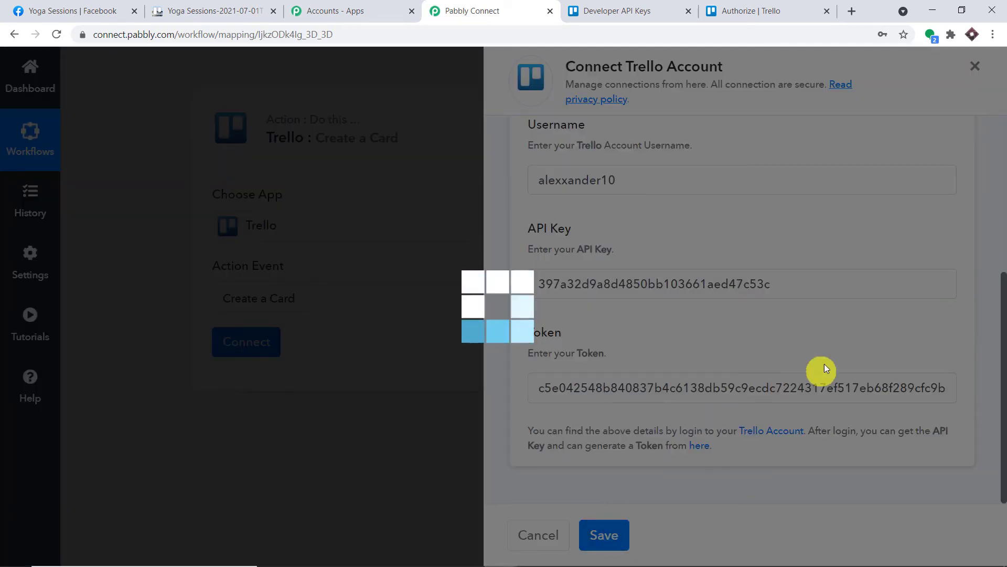
Step: Review the Create a Card fields and compare the available board and list options with the Yoga Session board in Trello
{"action": "scroll", "coordinate": [765, 241], "scroll_direction": "down", "scroll_amount": 4}
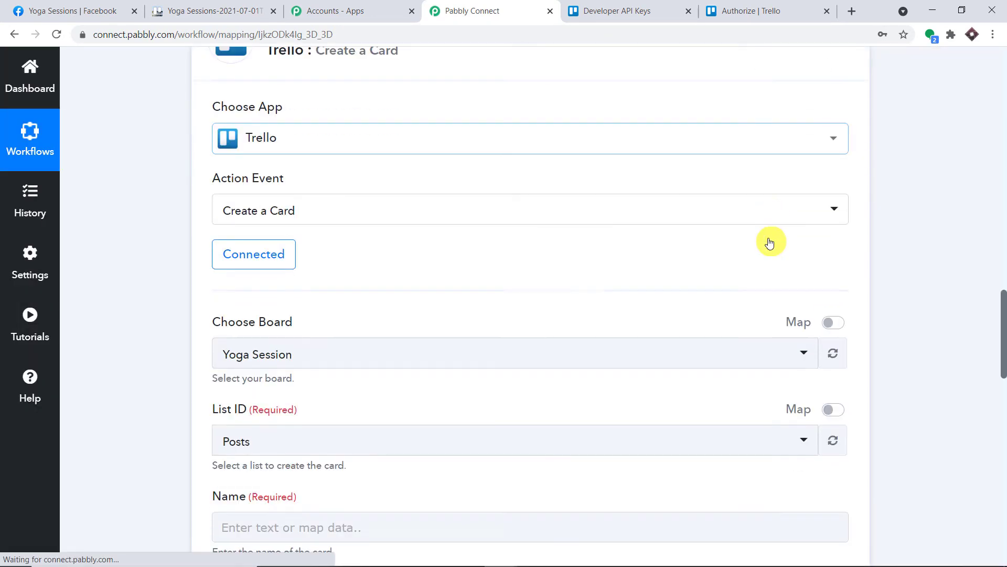
{"action": "scroll", "coordinate": [312, 218], "scroll_direction": "down", "scroll_amount": 4}
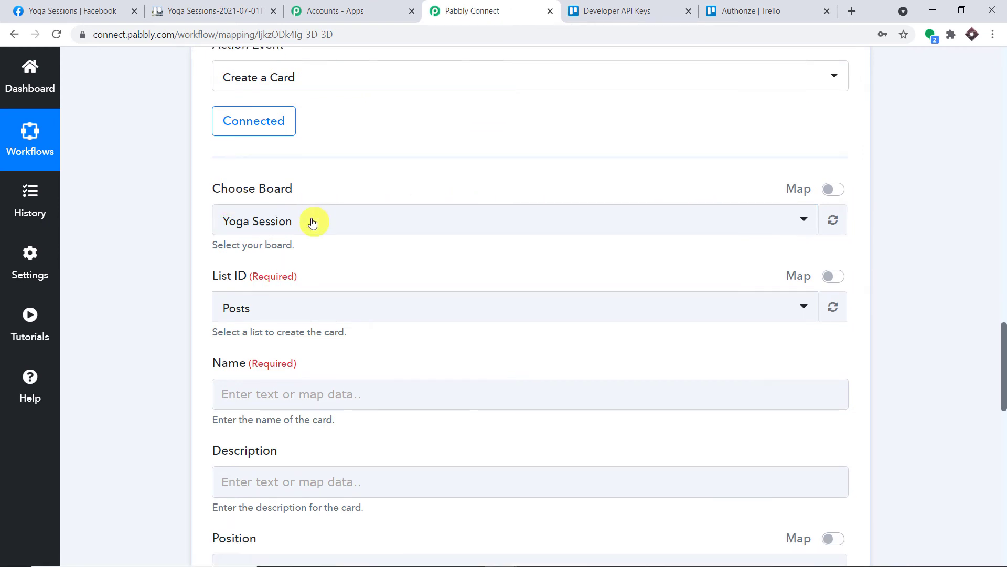
{"action": "scroll", "coordinate": [308, 346], "scroll_direction": "down", "scroll_amount": 2}
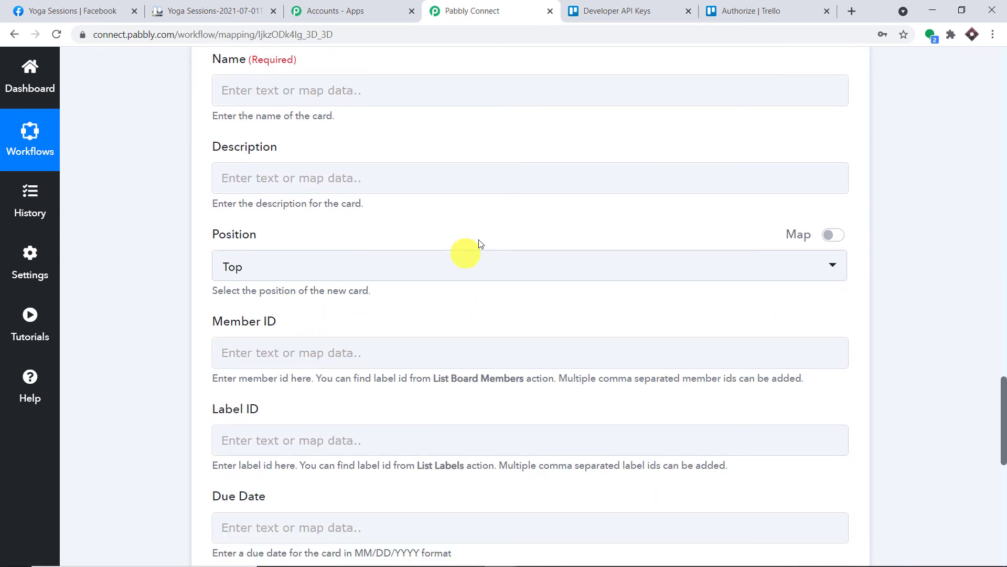
{"action": "scroll", "coordinate": [484, 237], "scroll_direction": "up", "scroll_amount": 6}
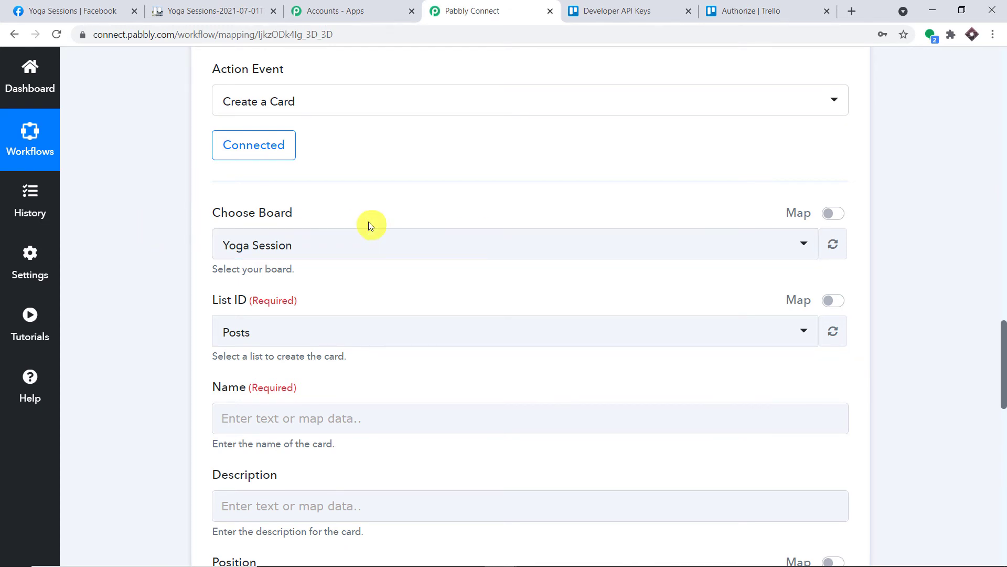
{"action": "left_click", "coordinate": [381, 248]}
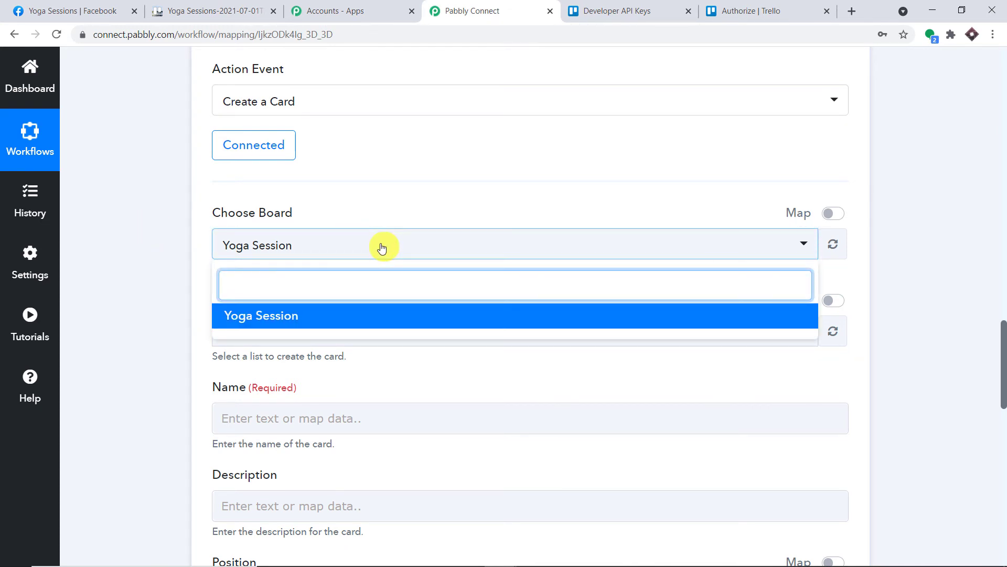
{"action": "left_click", "coordinate": [24, 10]}
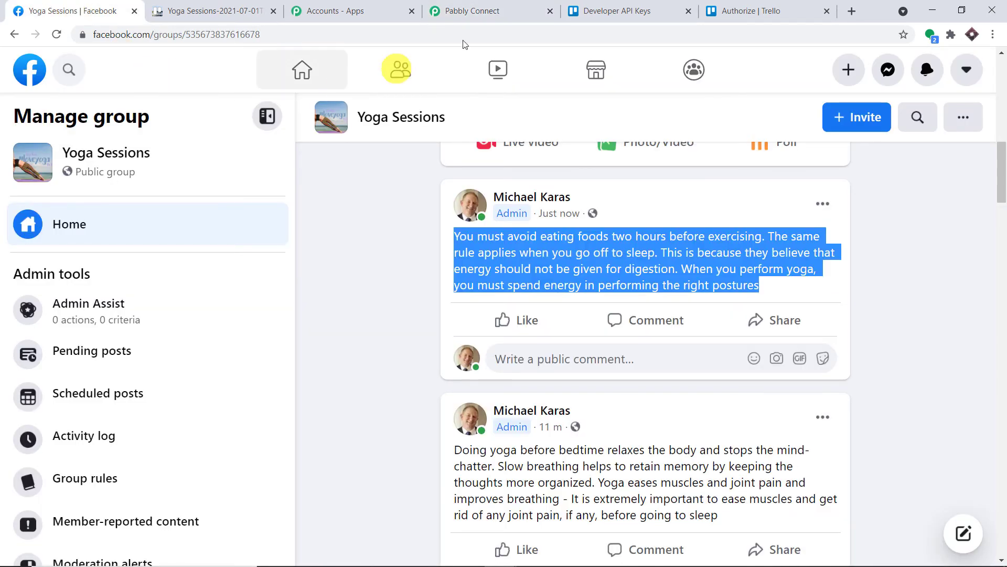
{"action": "left_click", "coordinate": [617, 6]}
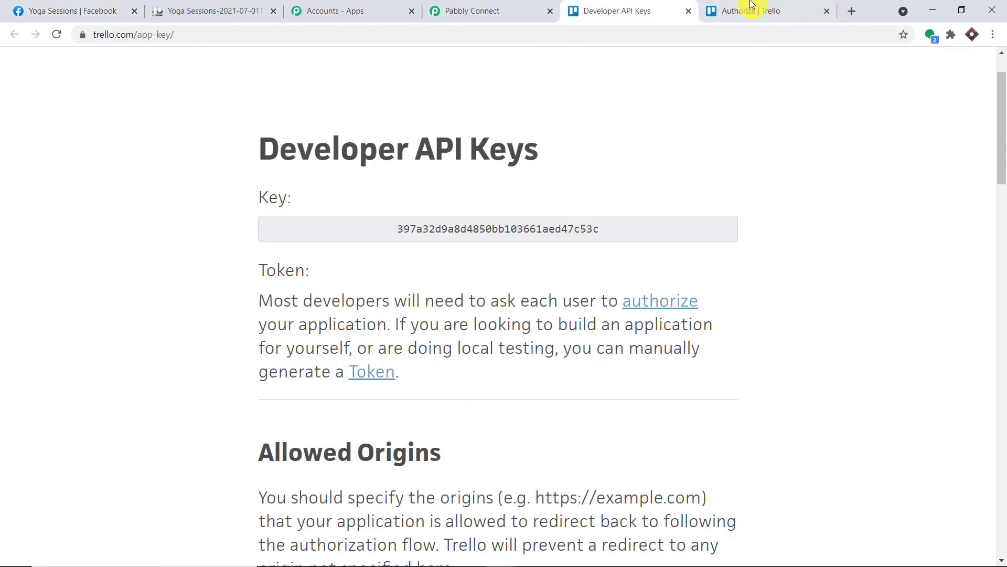
{"action": "left_click", "coordinate": [193, 8]}
{"action": "left_click", "coordinate": [793, 106]}
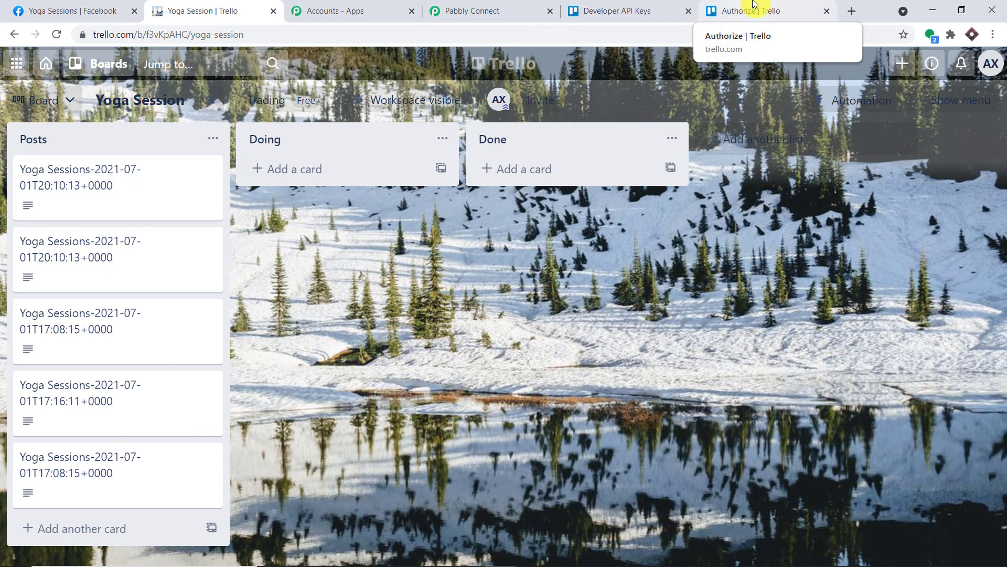
{"action": "left_click", "coordinate": [527, 9]}
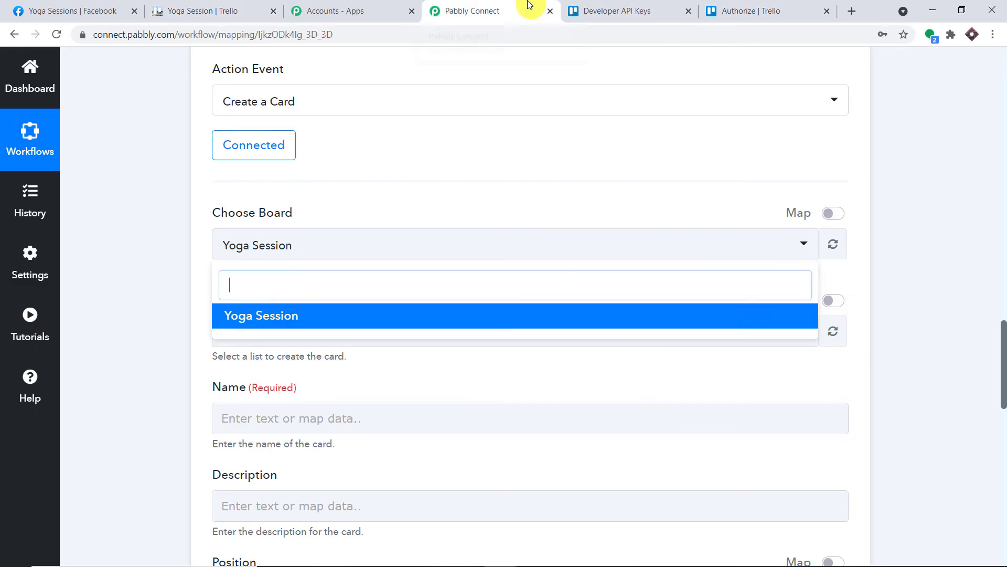
{"action": "left_click", "coordinate": [900, 243]}
{"action": "scroll", "coordinate": [473, 225], "scroll_direction": "down", "scroll_amount": 1}
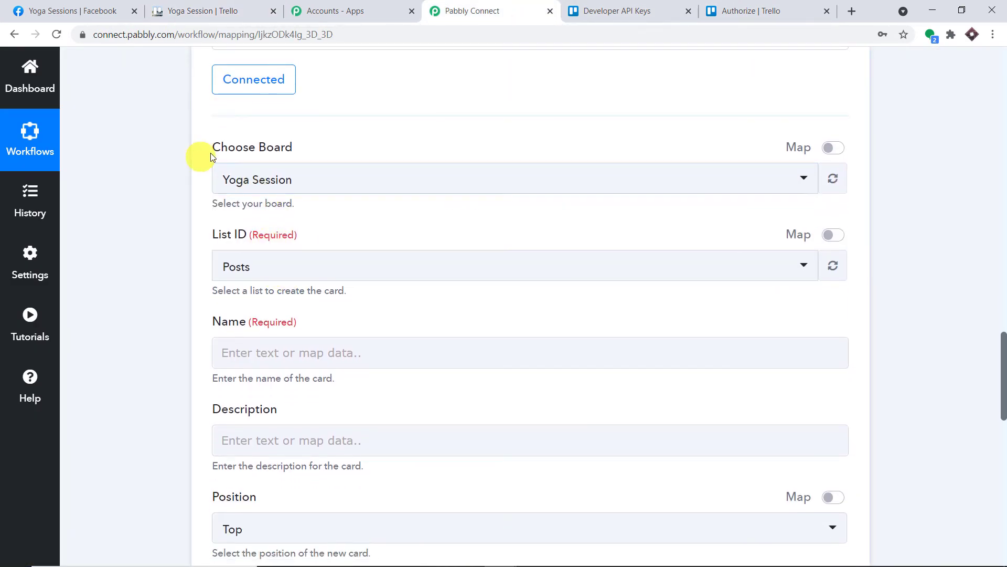
{"action": "scroll", "coordinate": [378, 176], "scroll_direction": "down", "scroll_amount": 1}
{"action": "left_click", "coordinate": [333, 202]}
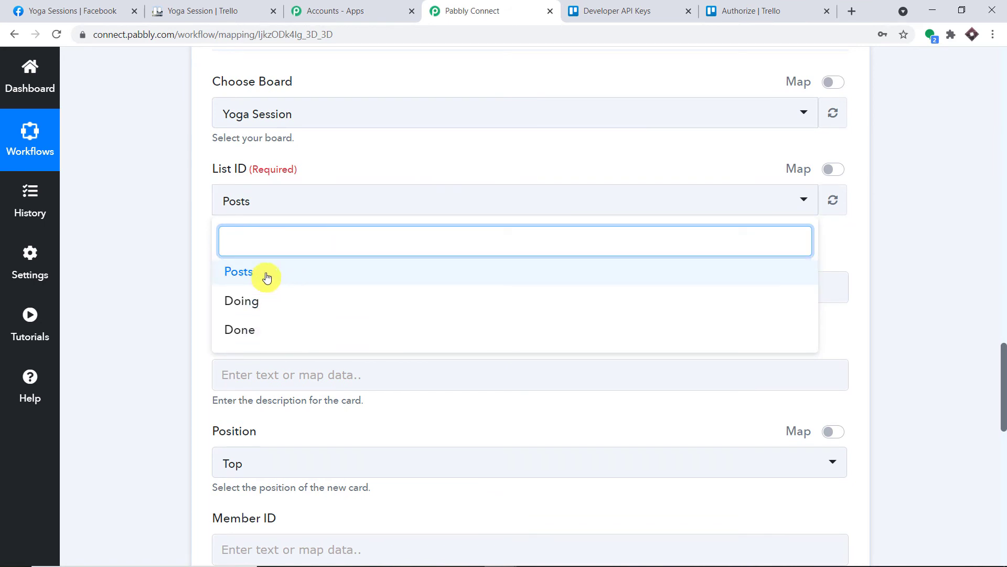
{"action": "left_click", "coordinate": [962, 164]}
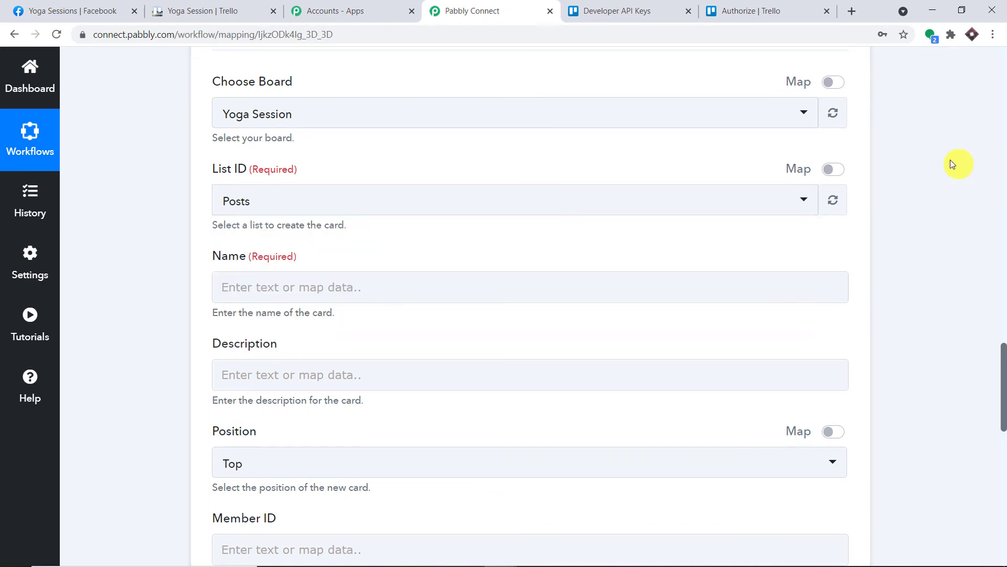
Step: Add a list titled "Yoga and Happiness" to the Yoga Session board in Trello
{"action": "left_click", "coordinate": [362, 10]}
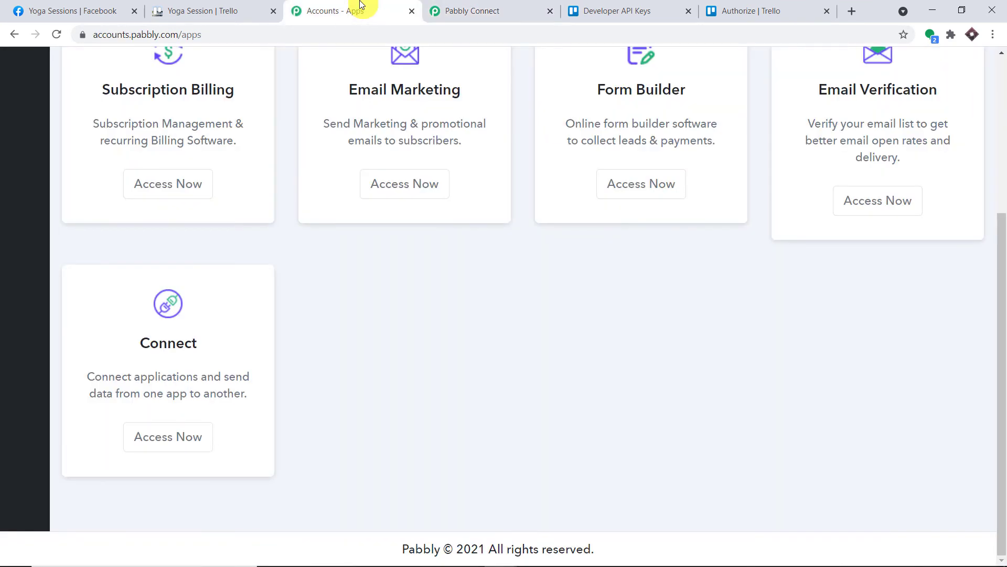
{"action": "left_click", "coordinate": [220, 11]}
{"action": "left_click", "coordinate": [775, 140]}
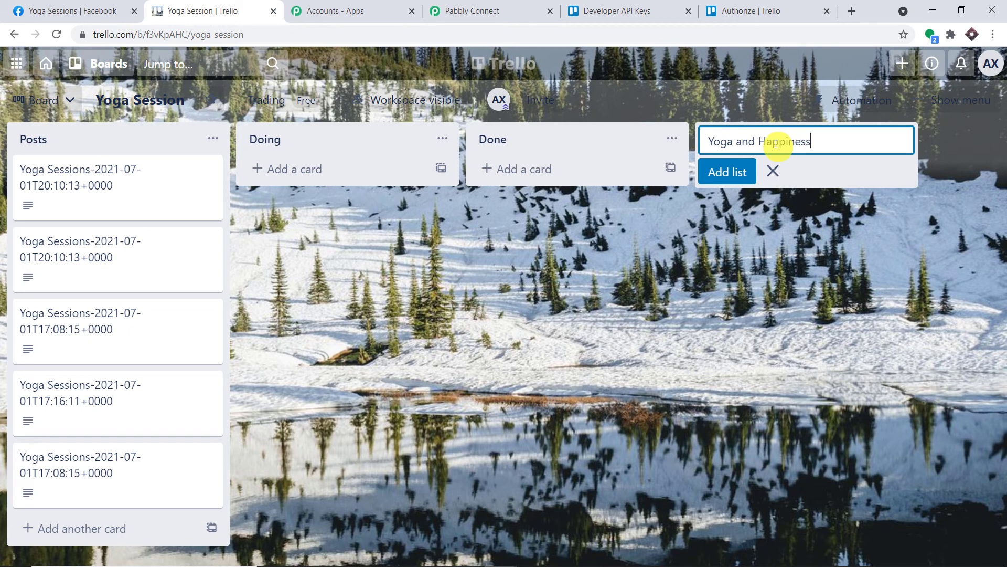
{"action": "left_click", "coordinate": [744, 173]}
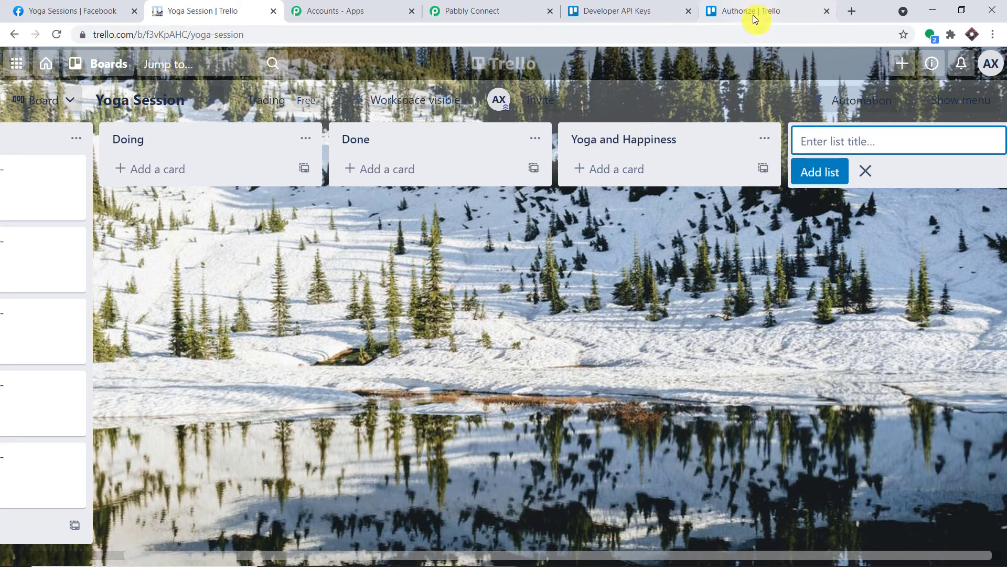
Step: Switch to Pabbly Connect, refresh the Create a Card action's list options and select "Yoga and Happiness" as the List ID
{"action": "left_click", "coordinate": [529, 5]}
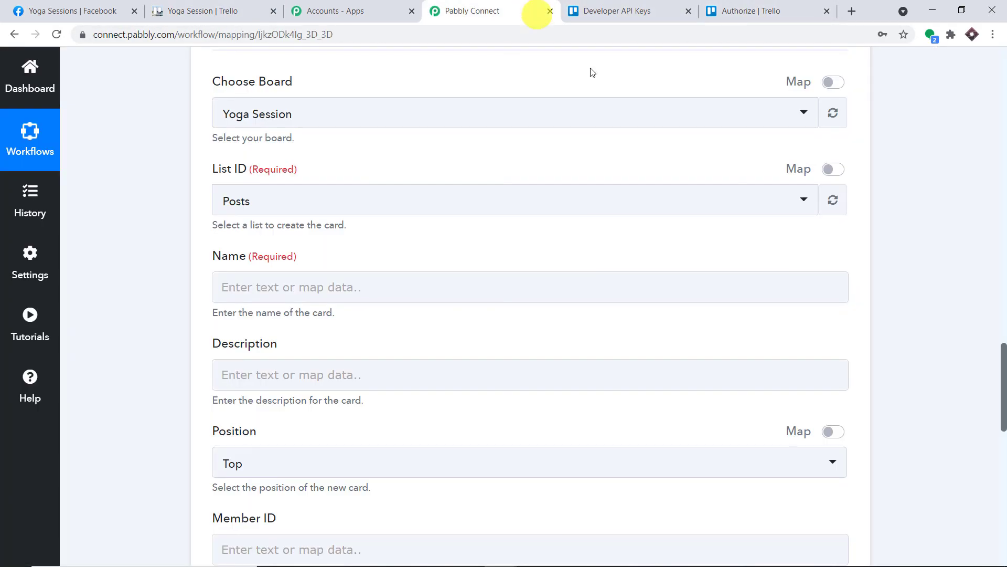
{"action": "left_click", "coordinate": [835, 202]}
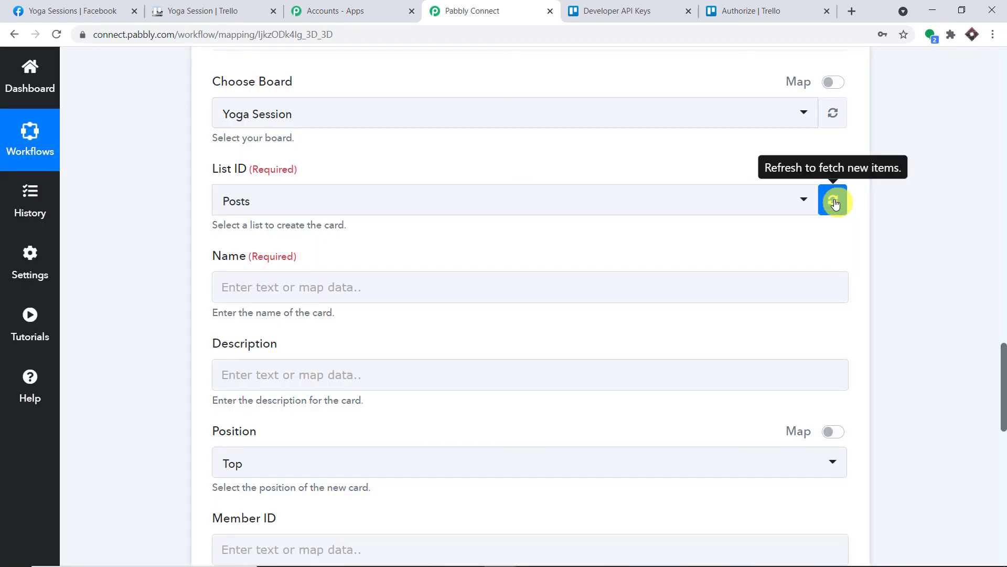
{"action": "left_click", "coordinate": [784, 200]}
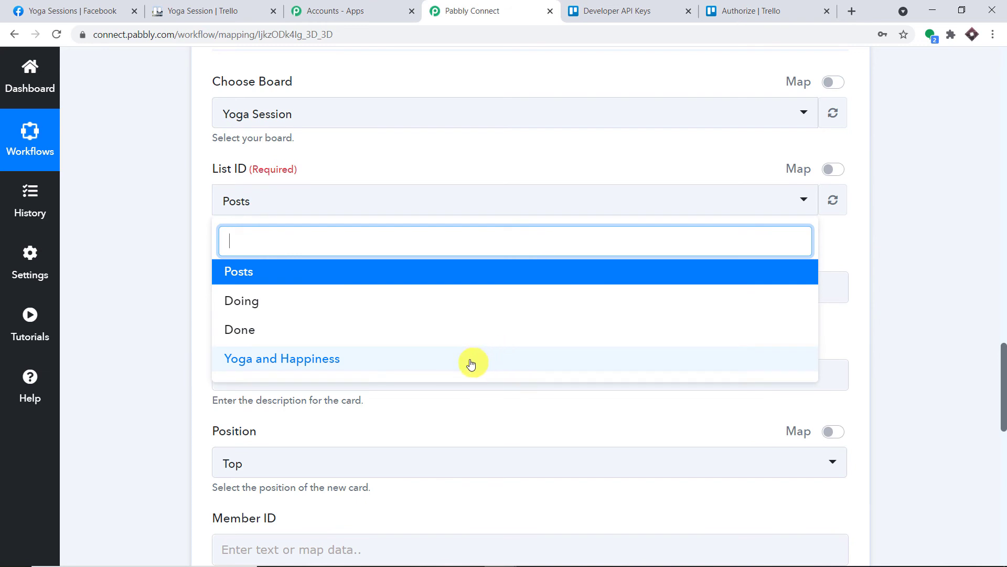
{"action": "left_click", "coordinate": [471, 363]}
{"action": "scroll", "coordinate": [866, 153], "scroll_direction": "down", "scroll_amount": 2}
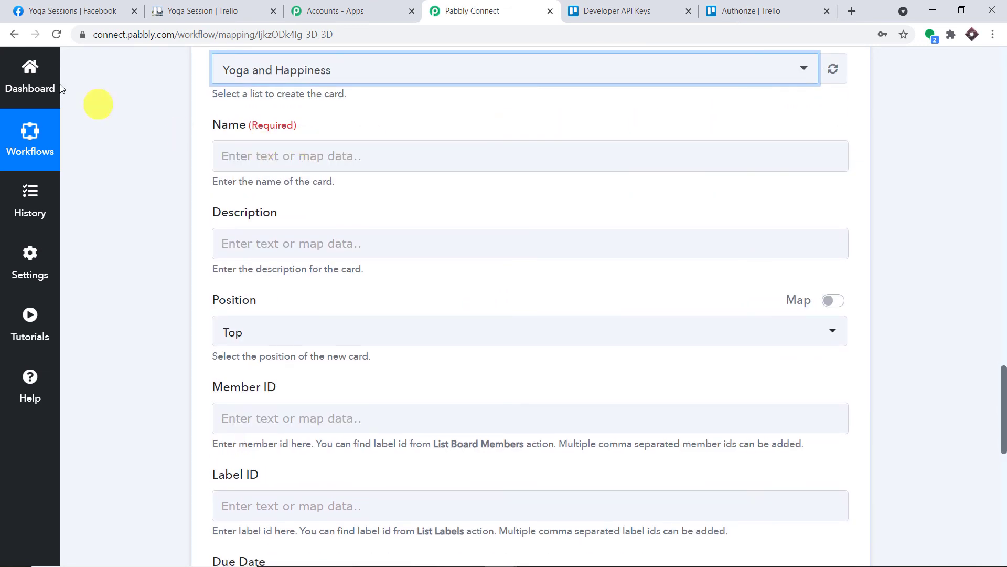
Step: Review the Facebook group post, the Trello board and the New Post trigger's response values, including Message, Updated Time and Target Name
{"action": "left_click", "coordinate": [32, 11]}
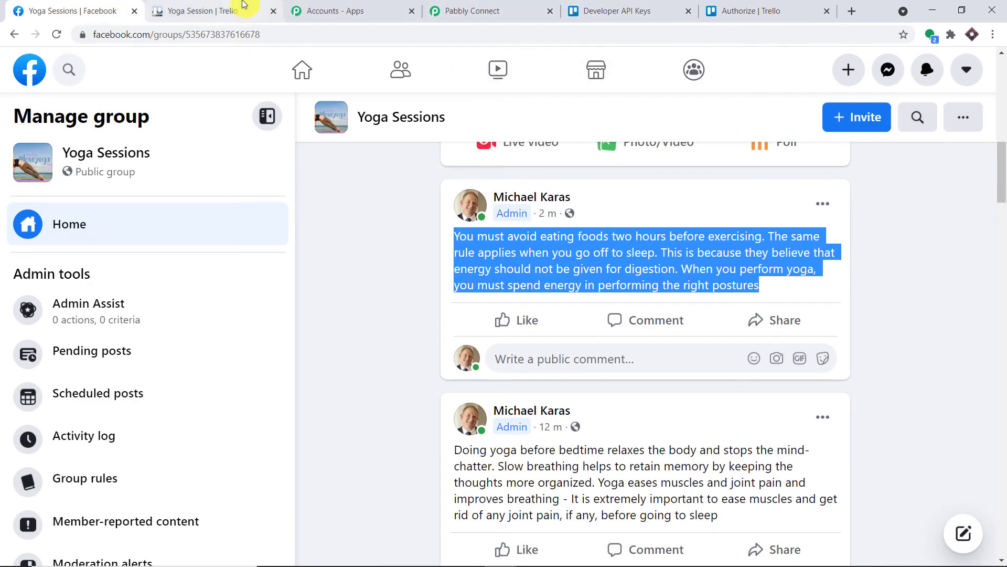
{"action": "left_click", "coordinate": [243, 4]}
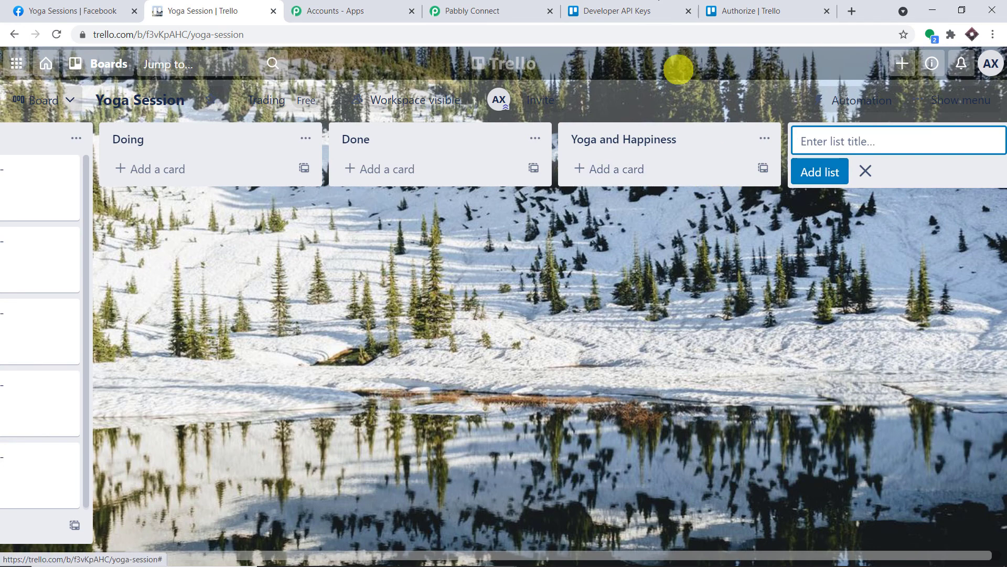
{"action": "left_click", "coordinate": [497, 8]}
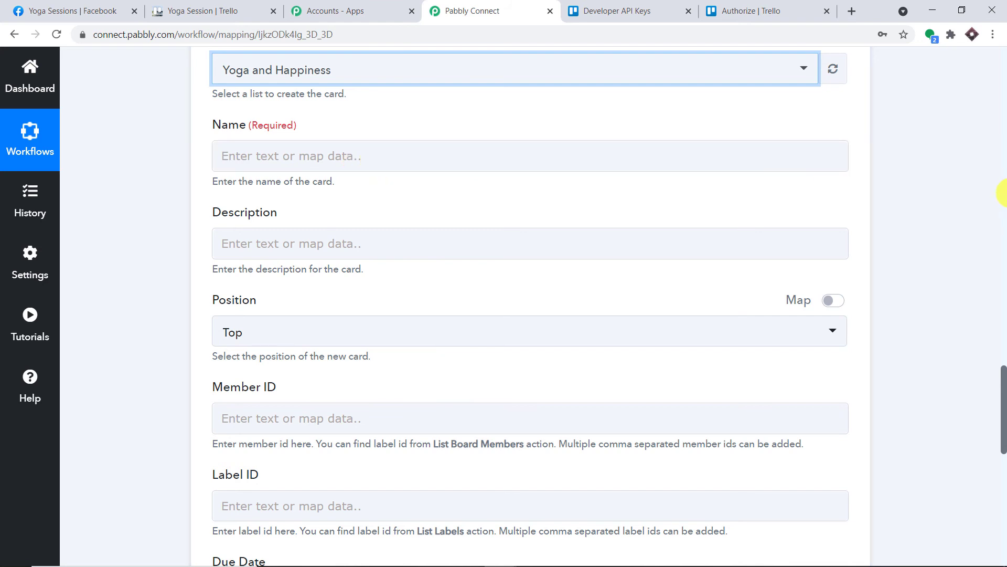
{"action": "scroll", "coordinate": [1003, 193], "scroll_direction": "up", "scroll_amount": 15}
{"action": "scroll", "coordinate": [651, 215], "scroll_direction": "up", "scroll_amount": 3}
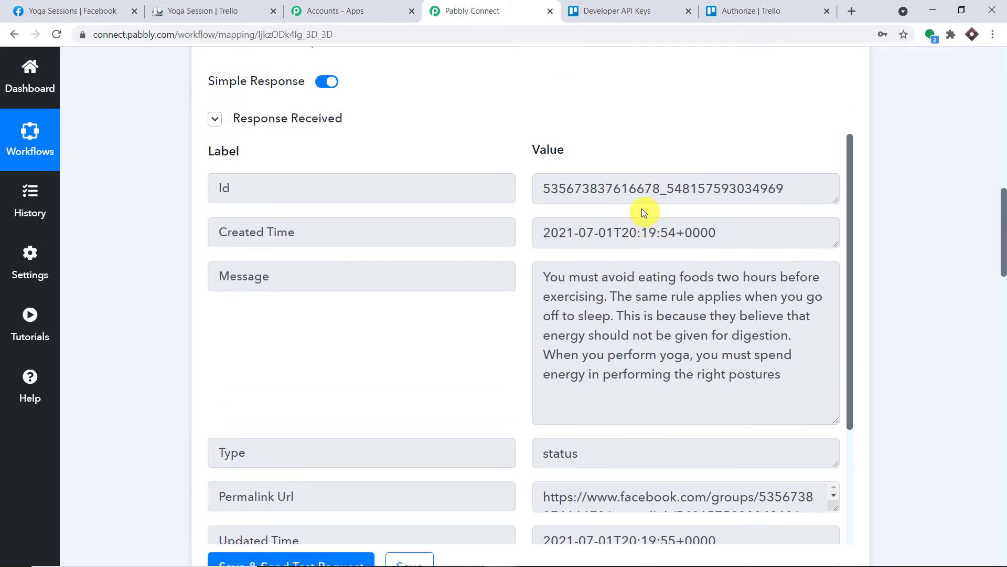
{"action": "scroll", "coordinate": [669, 211], "scroll_direction": "up", "scroll_amount": 1}
{"action": "scroll", "coordinate": [800, 236], "scroll_direction": "down", "scroll_amount": 2}
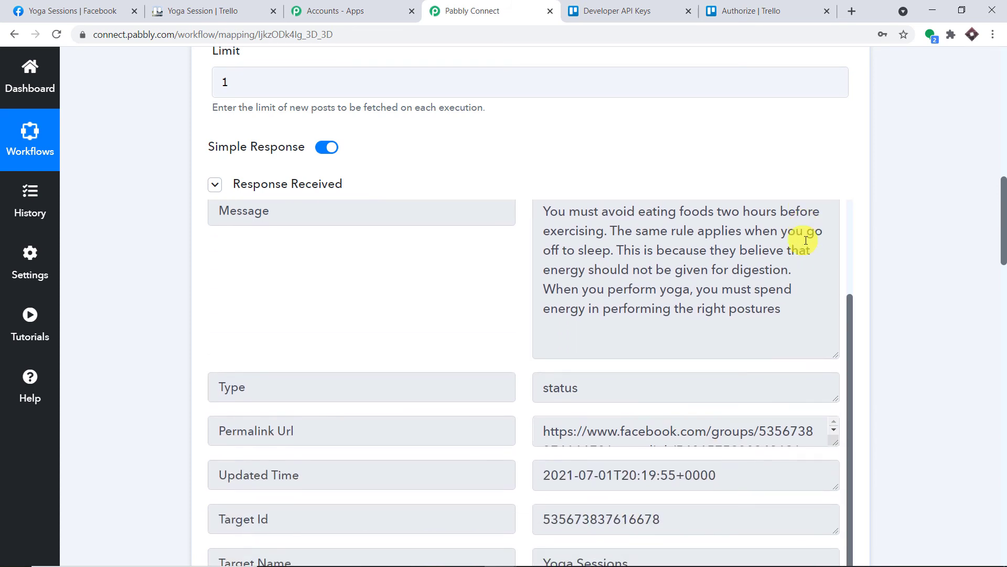
{"action": "scroll", "coordinate": [1002, 246], "scroll_direction": "down", "scroll_amount": 5}
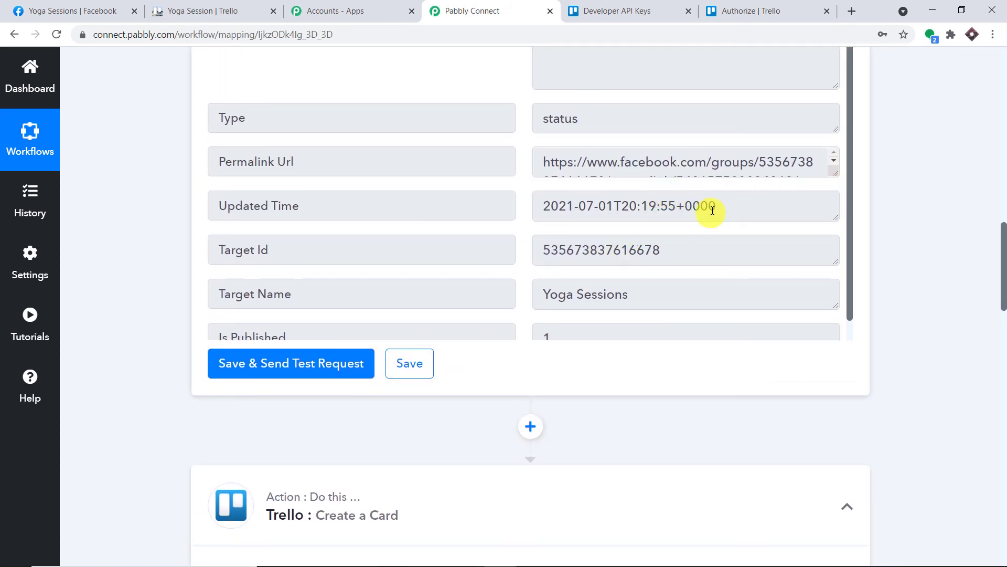
{"action": "scroll", "coordinate": [776, 184], "scroll_direction": "down", "scroll_amount": 1}
{"action": "left_click_drag", "start_coordinate": [712, 180], "coordinate": [477, 164]}
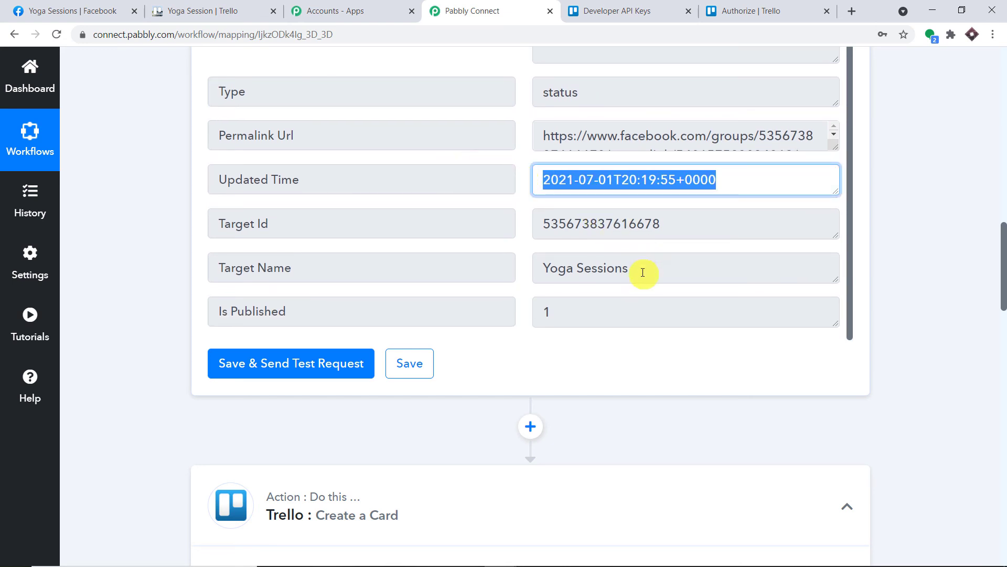
{"action": "left_click_drag", "start_coordinate": [642, 272], "coordinate": [533, 268]}
Step: Map the card's Name to the Facebook post's Target Name and Created Time, separated by a colon
{"action": "left_click_drag", "start_coordinate": [1003, 246], "coordinate": [981, 391]}
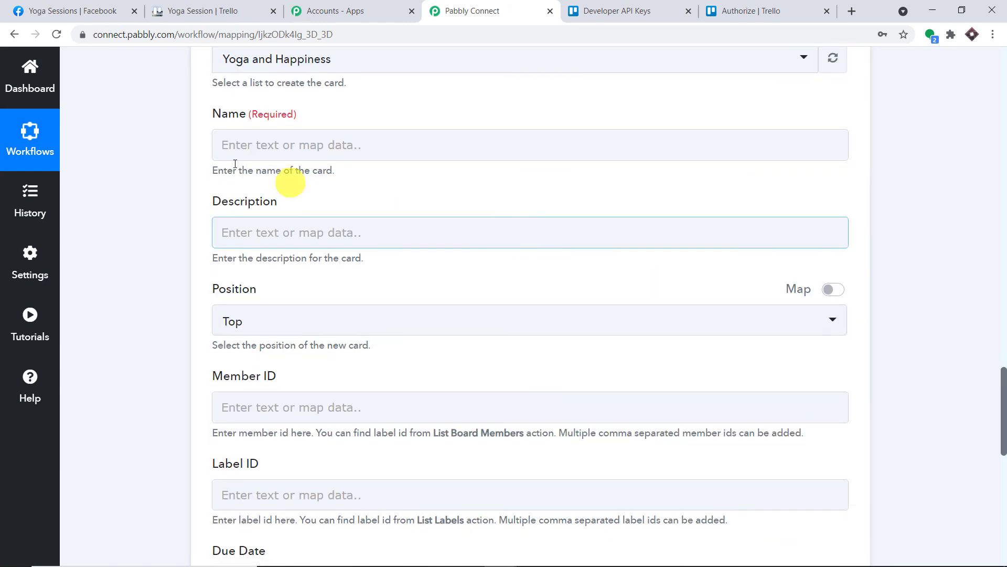
{"action": "left_click", "coordinate": [218, 146]}
{"action": "left_click", "coordinate": [295, 275]}
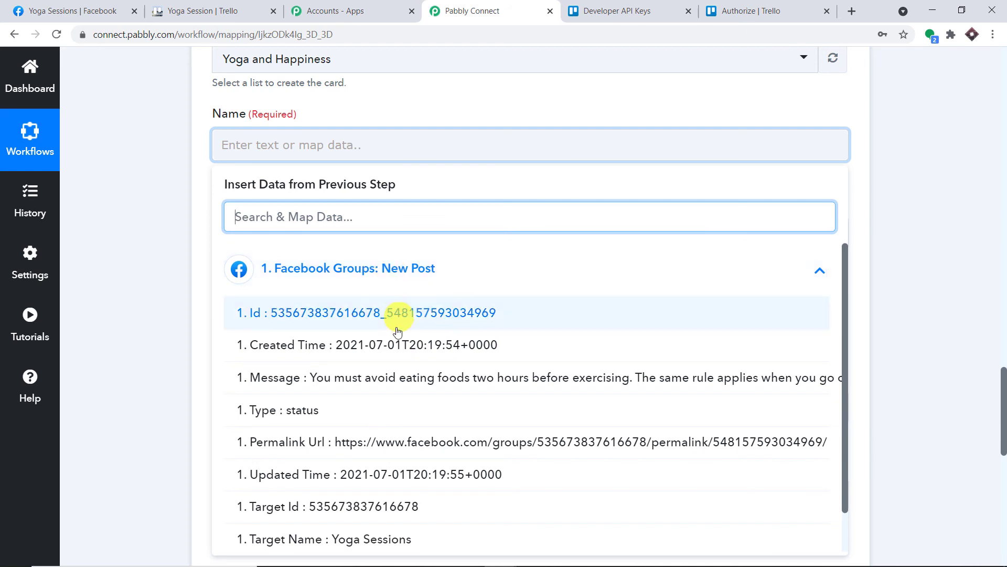
{"action": "scroll", "coordinate": [402, 346], "scroll_direction": "down", "scroll_amount": 2}
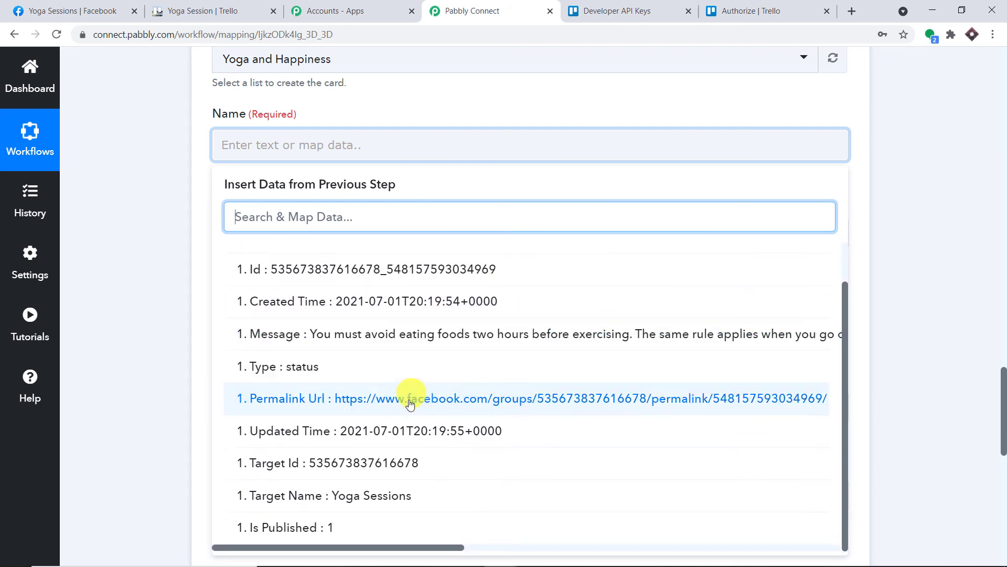
{"action": "left_click", "coordinate": [412, 504]}
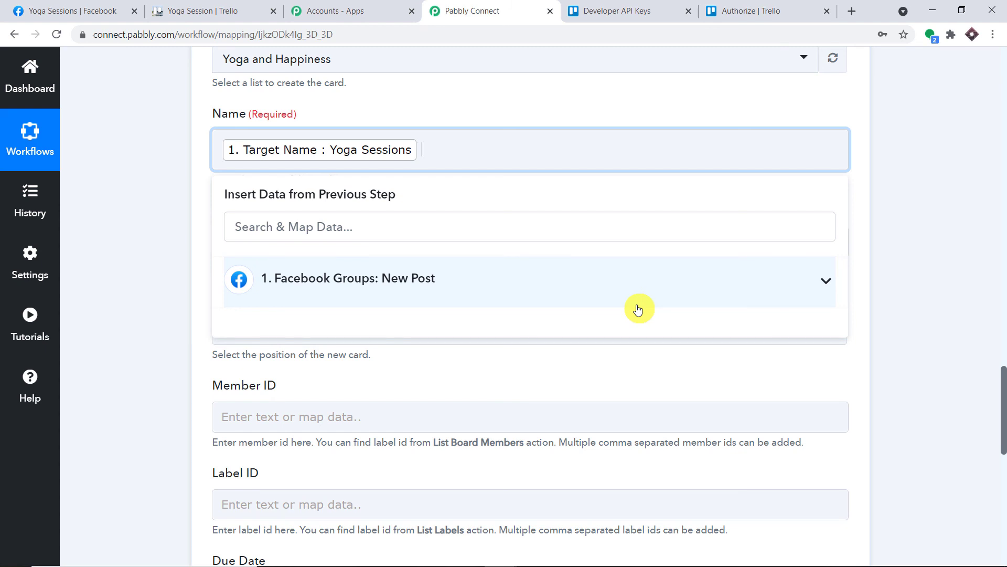
{"action": "left_click", "coordinate": [498, 279]}
{"action": "left_click", "coordinate": [505, 367]}
{"action": "left_click", "coordinate": [972, 127]}
{"action": "left_click", "coordinate": [871, 139]}
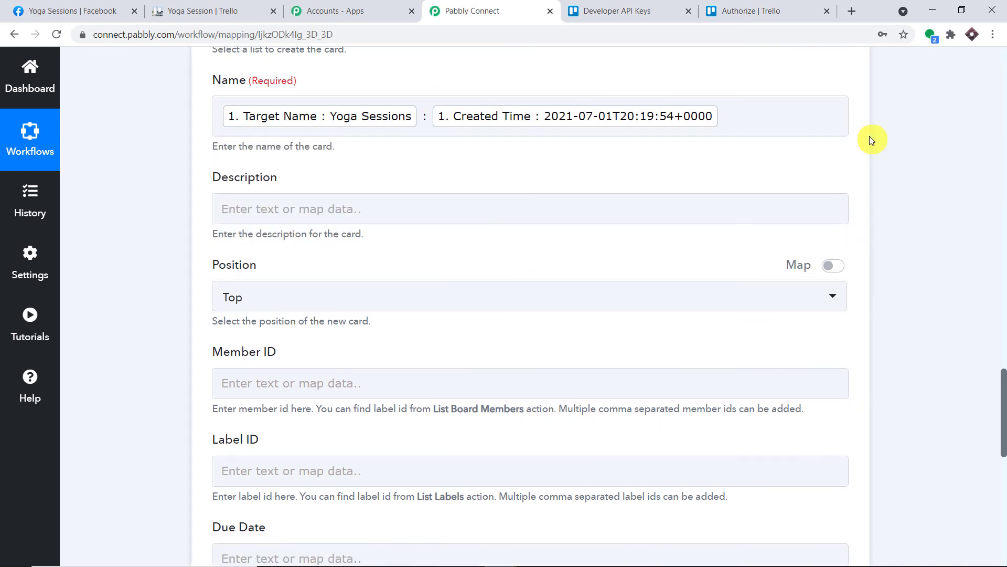
Step: Map the card's Description to the Message from the Facebook Groups New Post trigger
{"action": "scroll", "coordinate": [870, 137], "scroll_direction": "down", "scroll_amount": 1}
{"action": "left_click", "coordinate": [461, 177]}
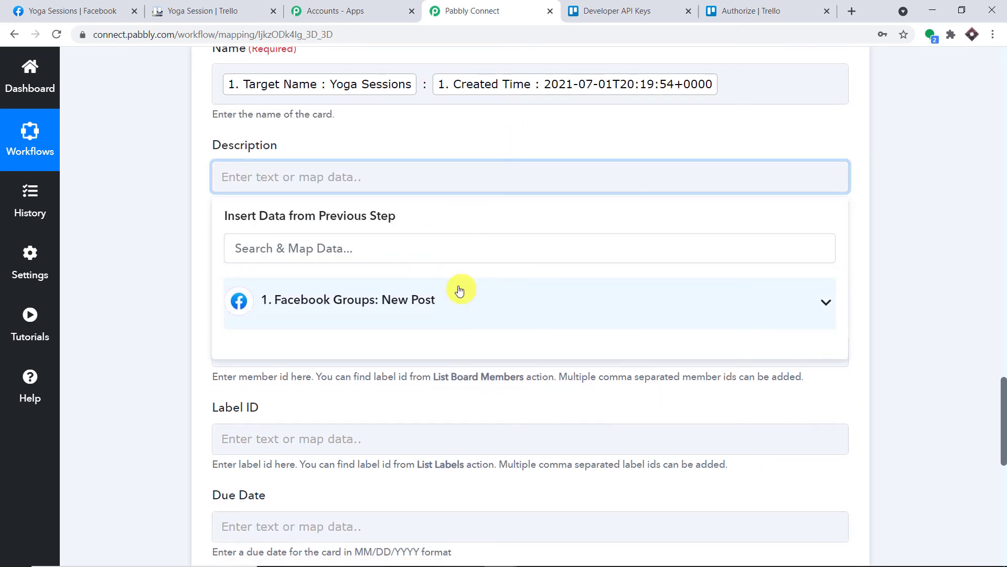
{"action": "left_click", "coordinate": [460, 290]}
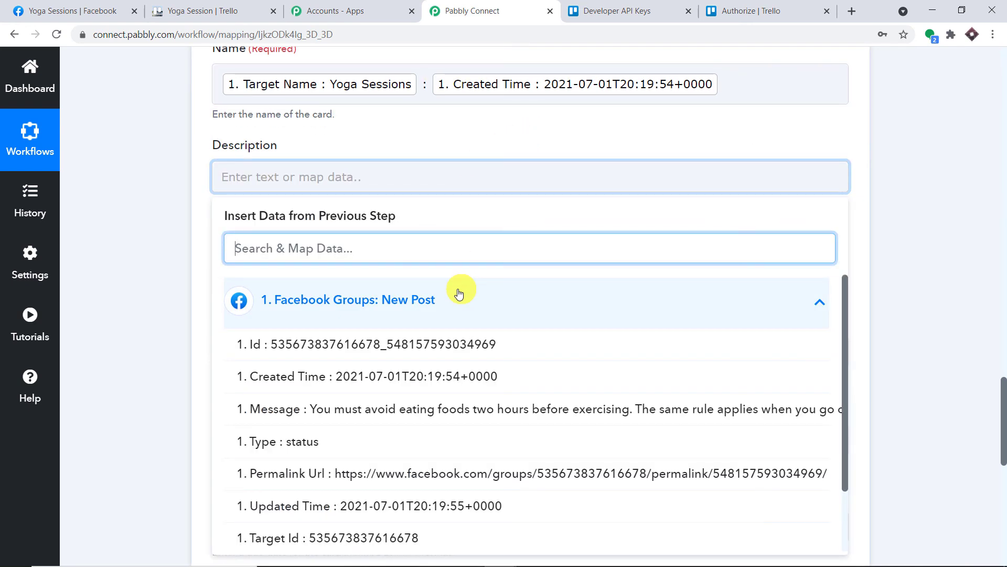
{"action": "left_click", "coordinate": [469, 408]}
Step: Check the Create a Card fields, leave the optional ones empty, and save the action while sending a test request
{"action": "scroll", "coordinate": [997, 168], "scroll_direction": "up", "scroll_amount": 7}
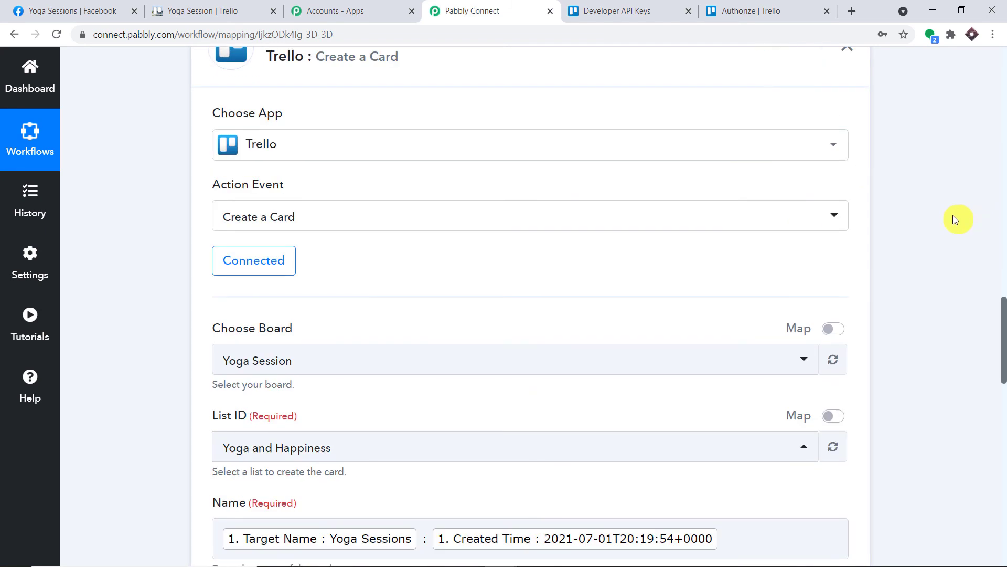
{"action": "scroll", "coordinate": [900, 265], "scroll_direction": "down", "scroll_amount": 8}
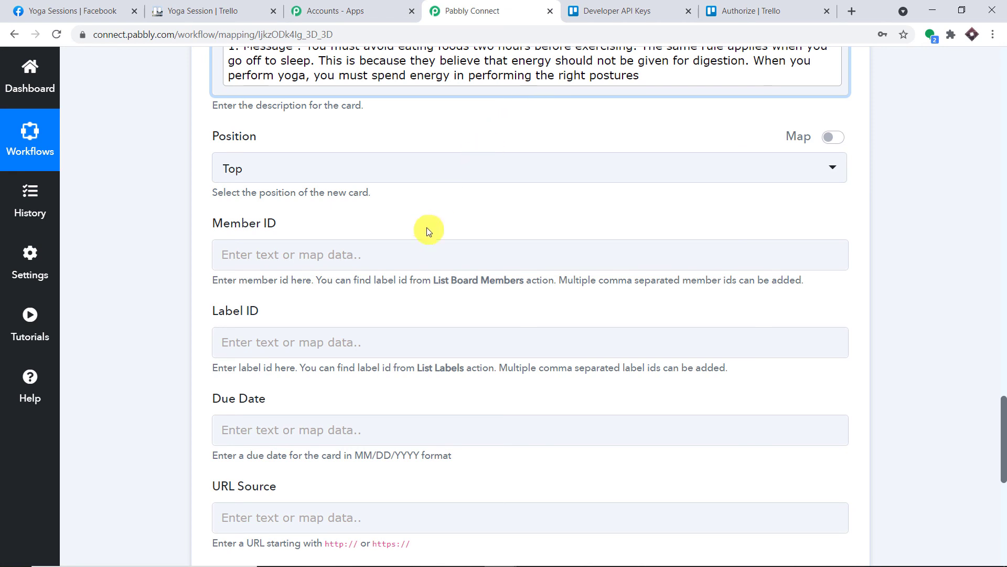
{"action": "scroll", "coordinate": [375, 266], "scroll_direction": "down", "scroll_amount": 1}
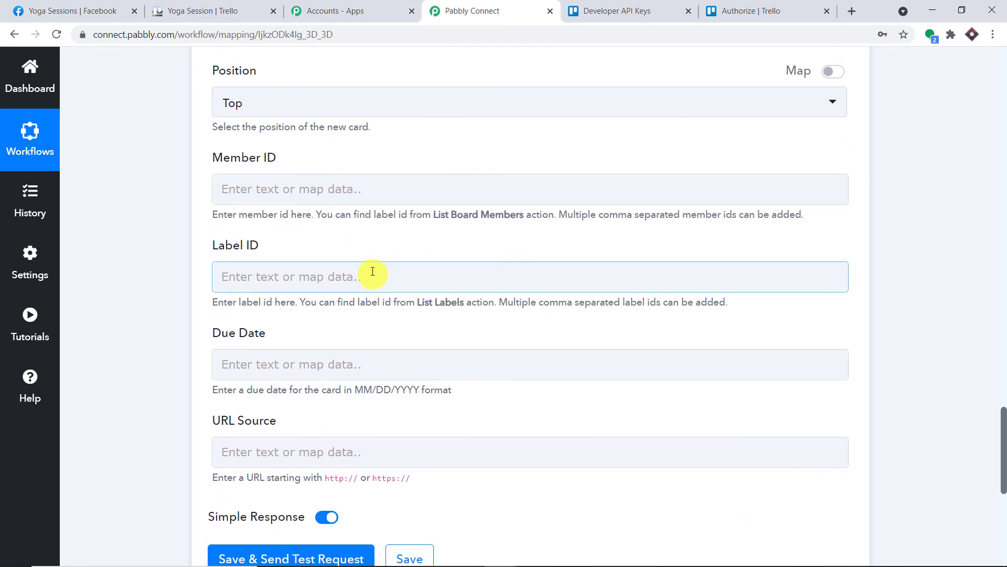
{"action": "scroll", "coordinate": [374, 270], "scroll_direction": "down", "scroll_amount": 1}
{"action": "scroll", "coordinate": [338, 296], "scroll_direction": "down", "scroll_amount": 2}
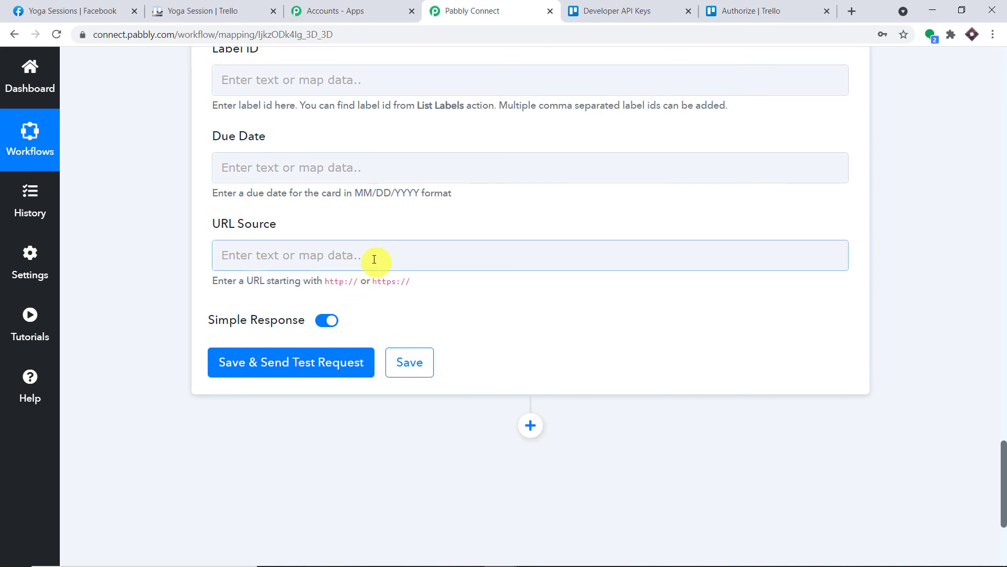
{"action": "left_click", "coordinate": [282, 359]}
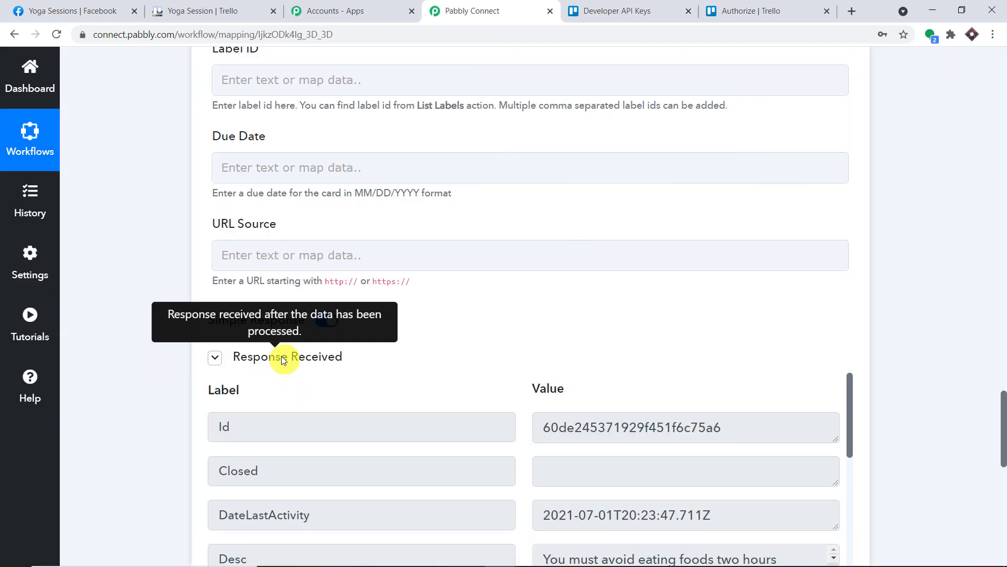
Step: Open the new card in the Yoga and Happiness list on the Trello board and check its title and description
{"action": "left_click", "coordinate": [198, 11]}
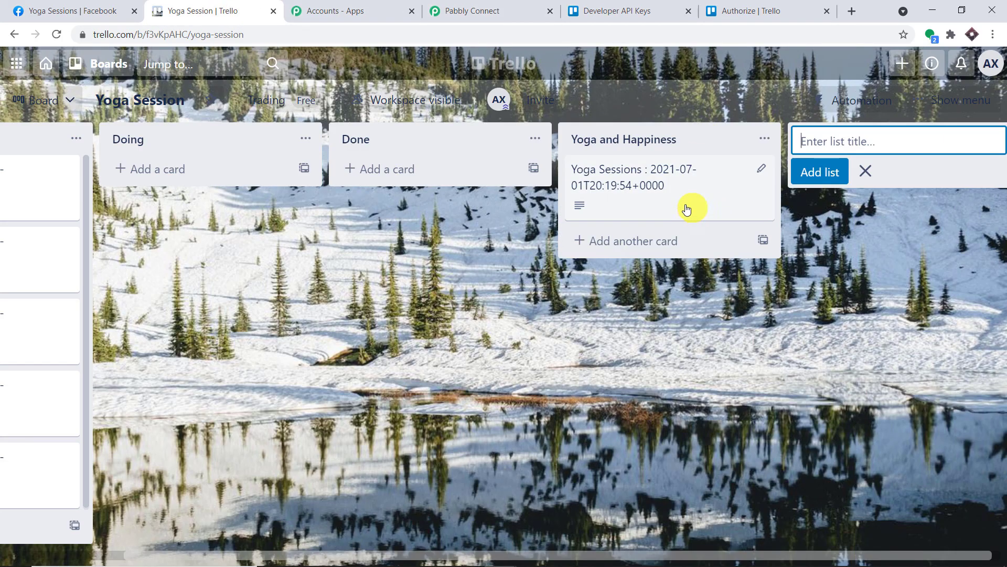
{"action": "left_click", "coordinate": [659, 187]}
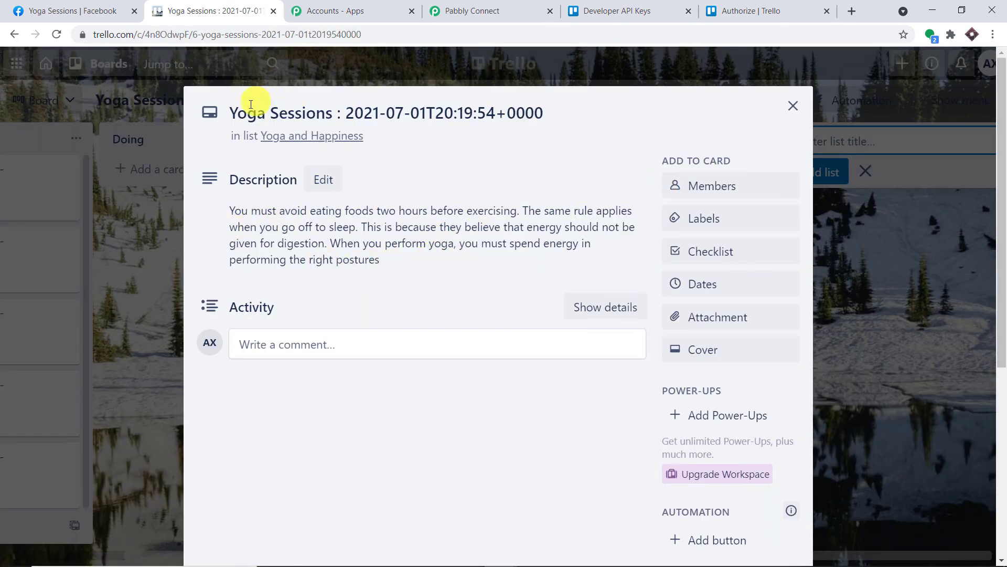
{"action": "left_click_drag", "start_coordinate": [231, 112], "coordinate": [562, 122]}
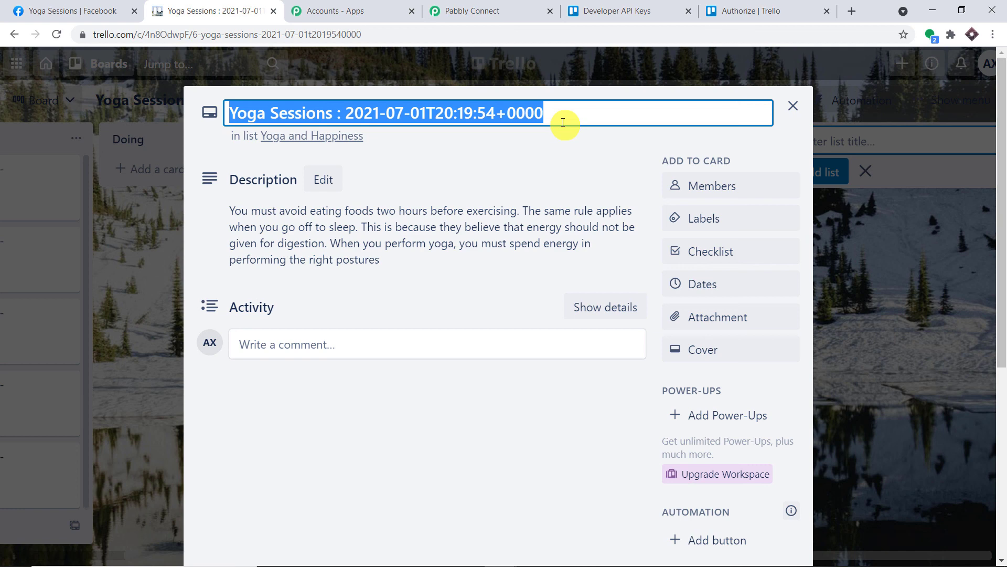
Step: Return to Pabbly Connect and collapse the Trello action and Facebook Groups trigger to review the whole workflow
{"action": "left_click", "coordinate": [483, 18]}
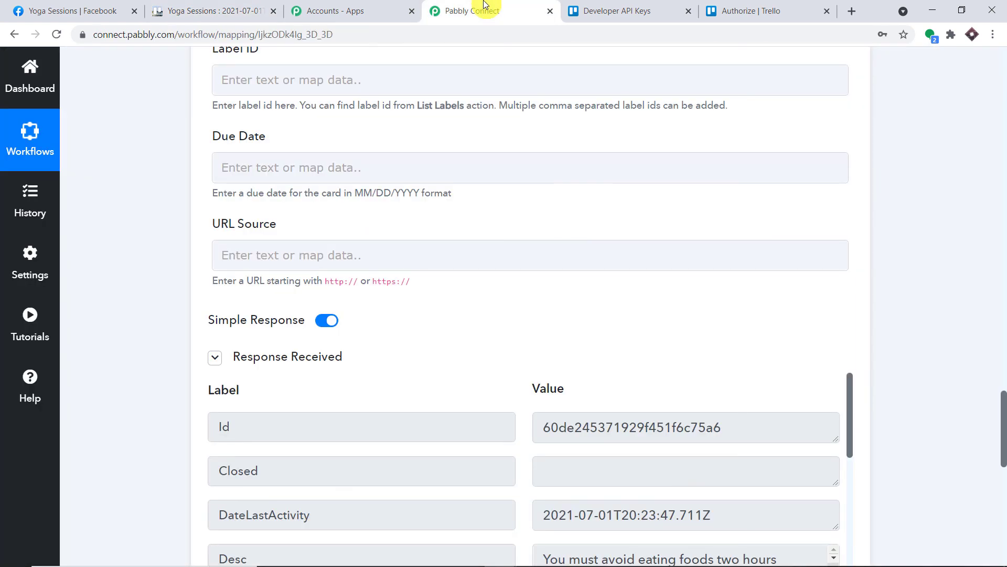
{"action": "left_click", "coordinate": [1002, 267]}
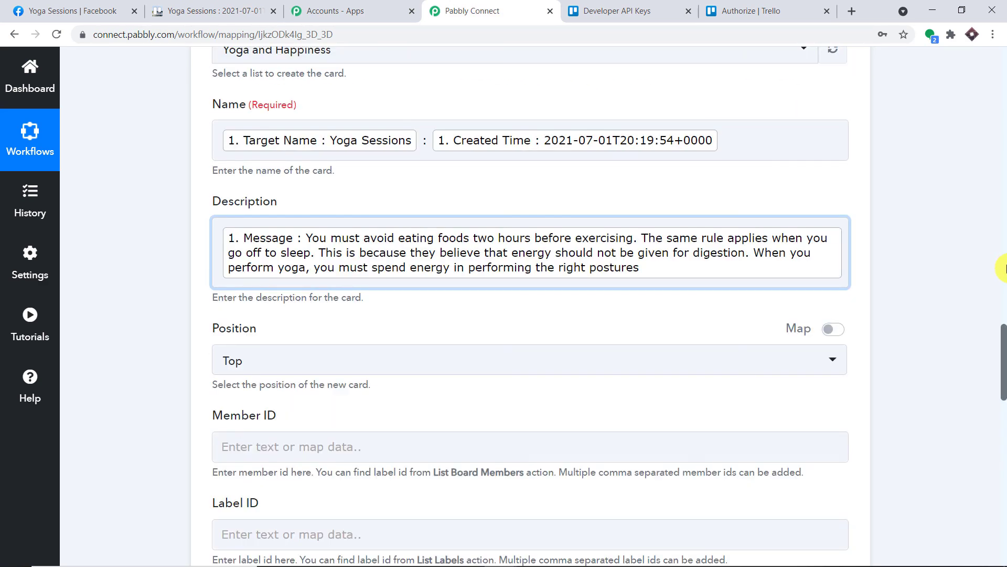
{"action": "left_click", "coordinate": [490, 112]}
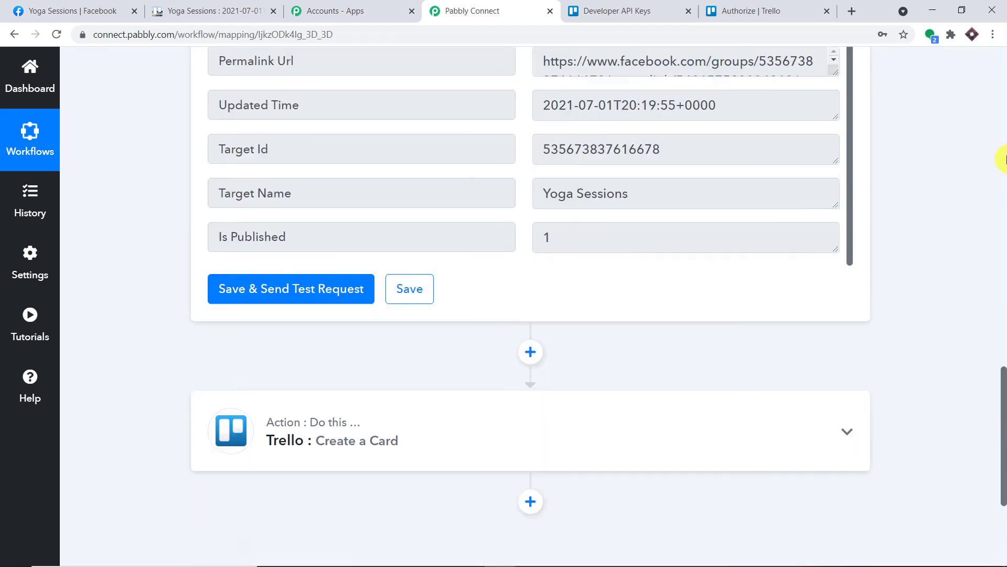
{"action": "left_click", "coordinate": [1003, 160]}
{"action": "left_click", "coordinate": [1003, 160]}
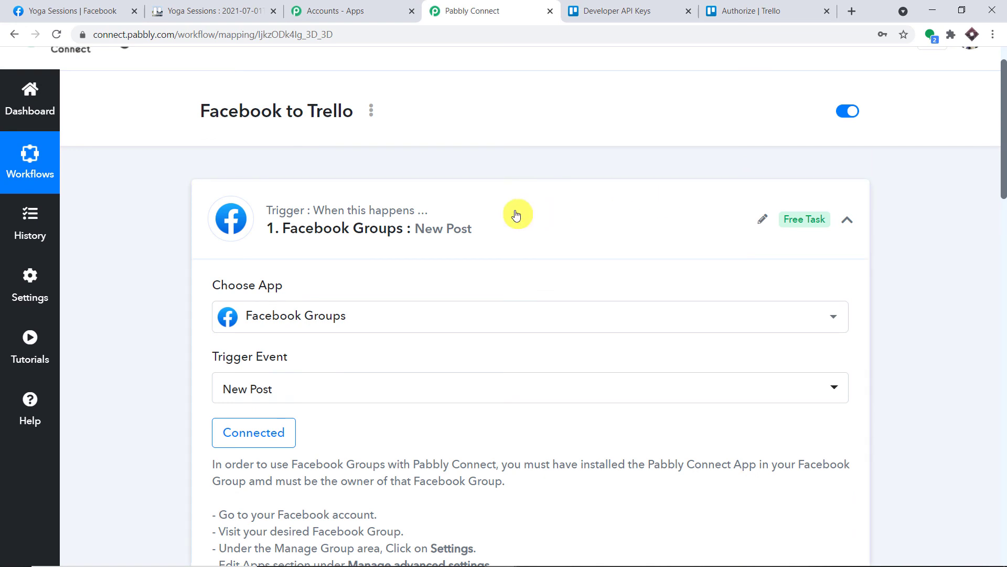
{"action": "left_click", "coordinate": [516, 215]}
{"action": "scroll", "coordinate": [577, 194], "scroll_direction": "down", "scroll_amount": 1}
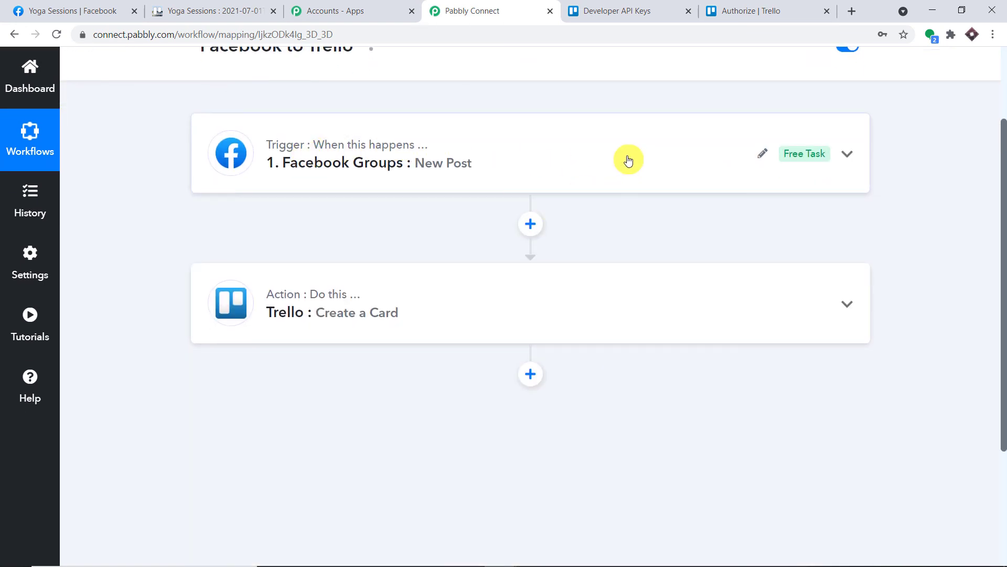
{"action": "scroll", "coordinate": [706, 162], "scroll_direction": "down", "scroll_amount": 1}
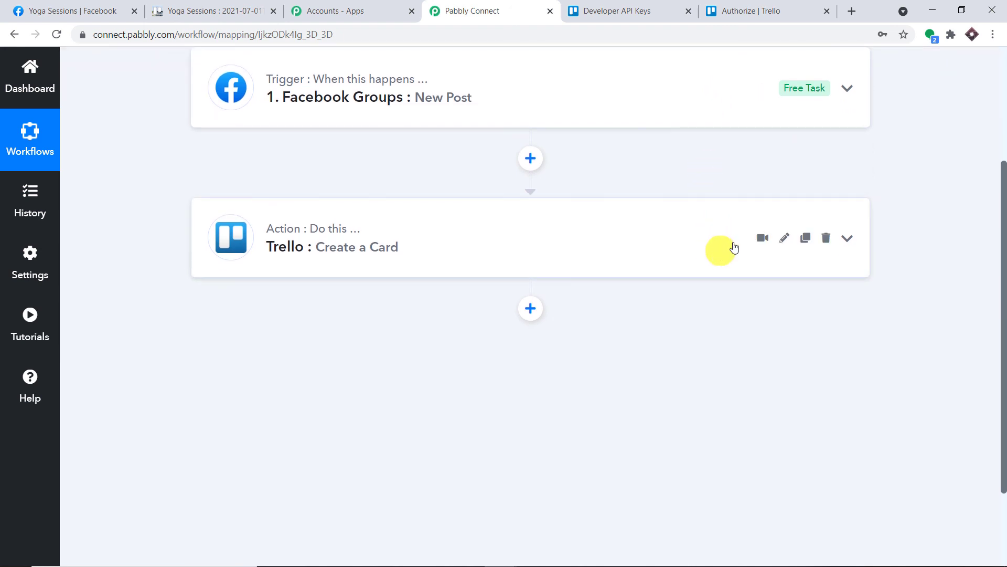